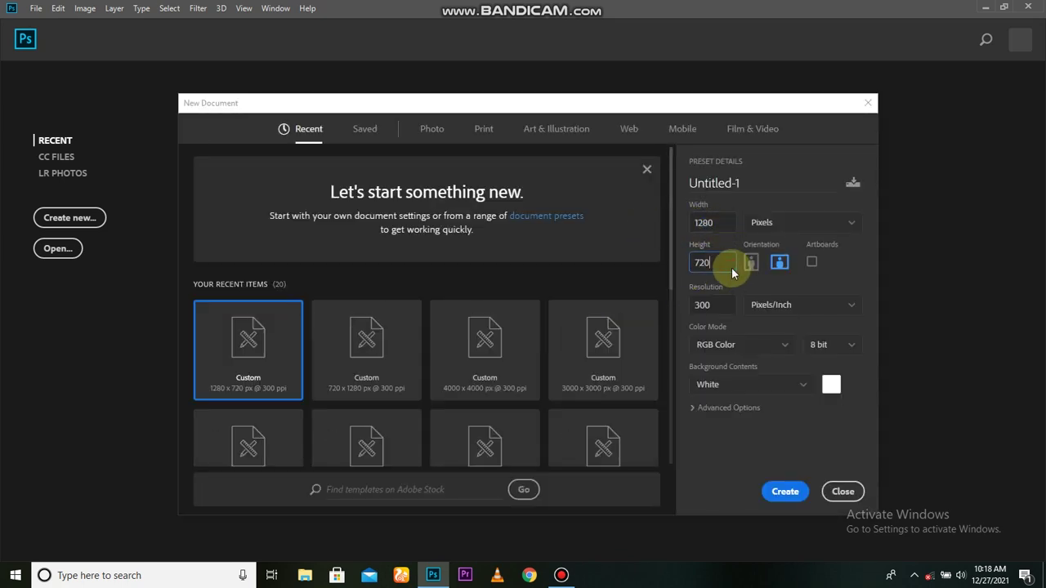
Create a 1280×720 px document and set the foreground colour to dark grey 1d1d1d
{"action": "left_click", "coordinate": [786, 494]}
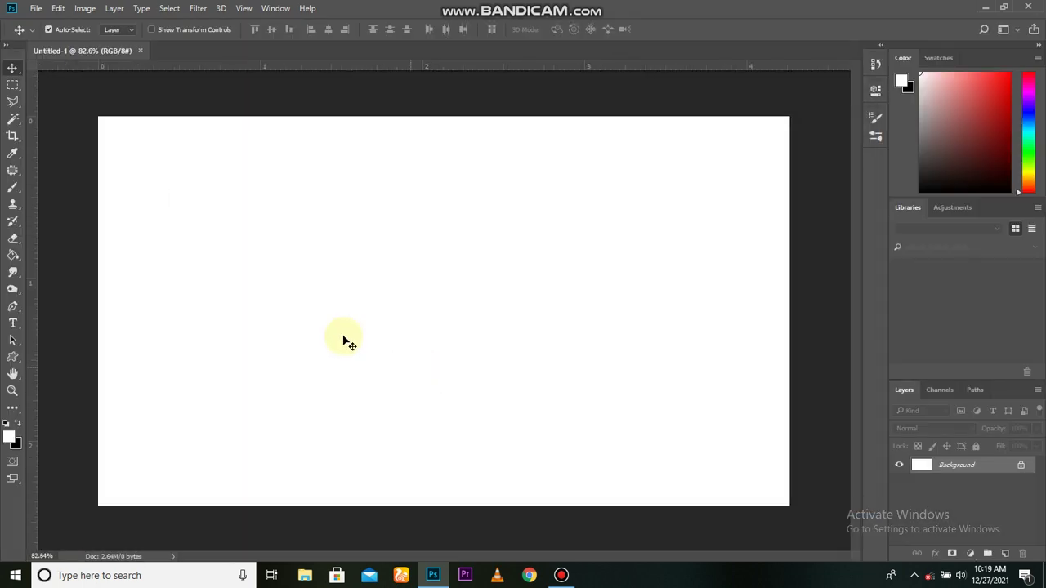
{"action": "left_click", "coordinate": [10, 442]}
{"action": "left_click_drag", "start_coordinate": [701, 352], "coordinate": [663, 337]}
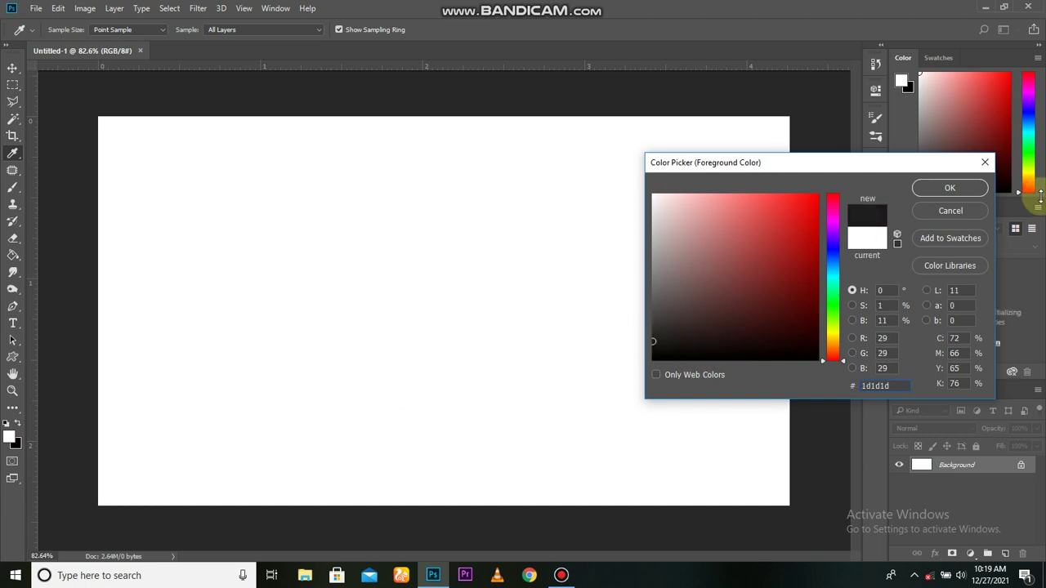
{"action": "left_click", "coordinate": [930, 189]}
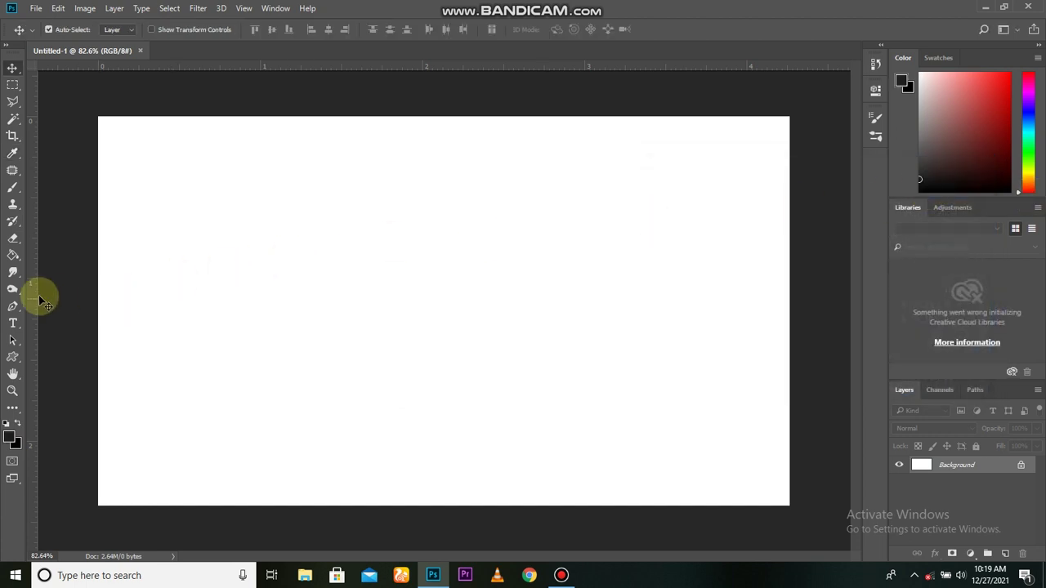
Fill the white background with the dark grey using the Paint Bucket
{"action": "left_click", "coordinate": [12, 255]}
{"action": "left_click", "coordinate": [341, 278]}
{"action": "scroll", "coordinate": [341, 280], "scroll_direction": "down", "scroll_amount": 1}
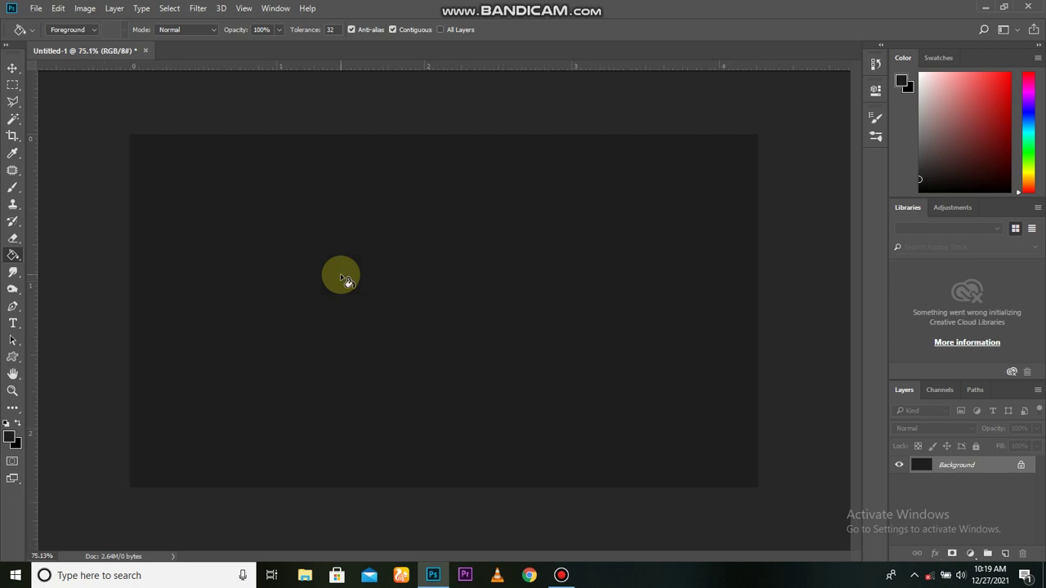
{"action": "key", "text": "v"}
{"action": "left_click", "coordinate": [899, 465]}
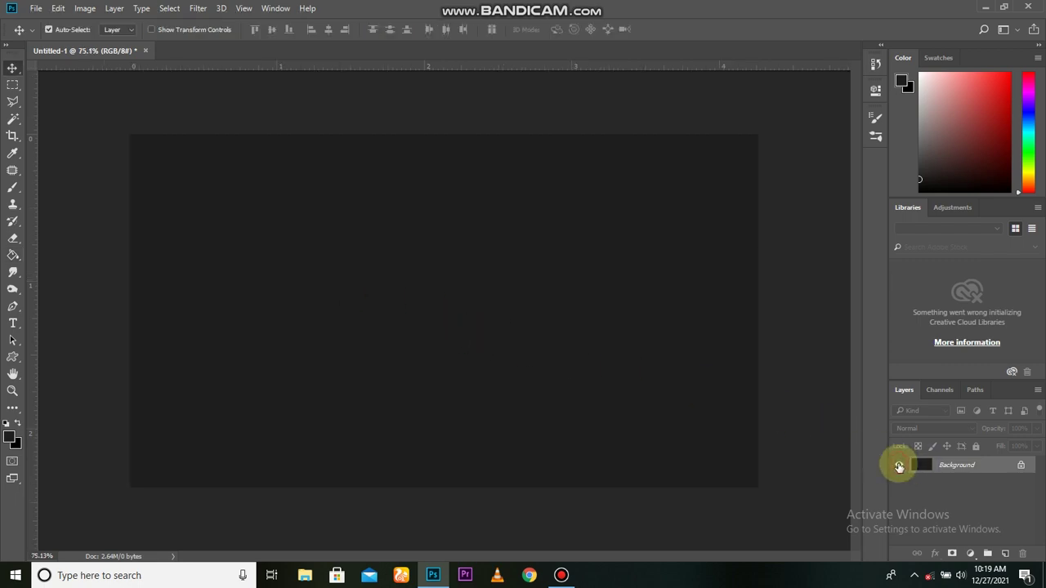
{"action": "scroll", "coordinate": [439, 332], "scroll_direction": "up", "scroll_amount": 1}
{"action": "scroll", "coordinate": [415, 324], "scroll_direction": "up", "scroll_amount": 1}
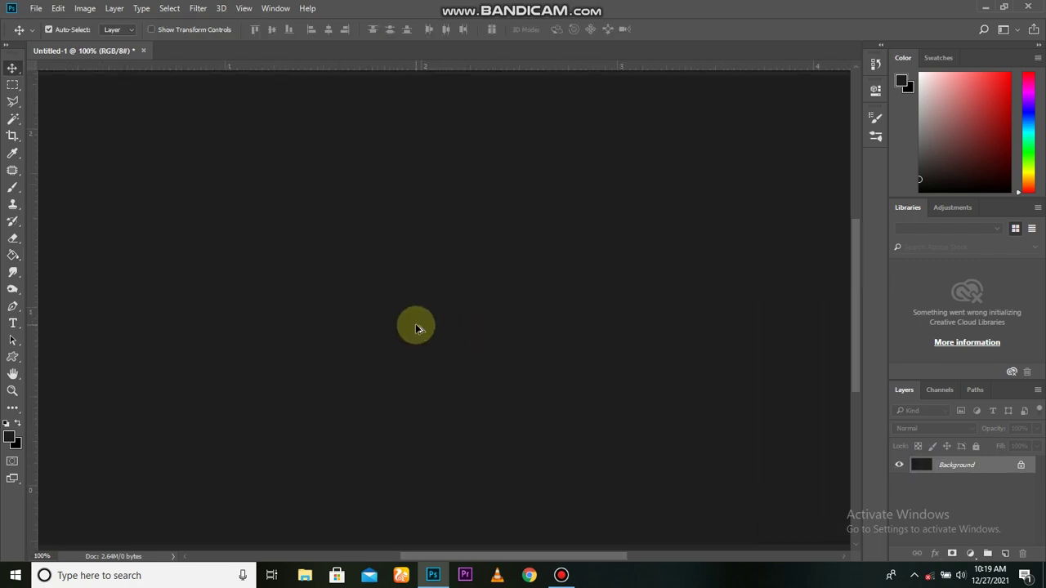
{"action": "scroll", "coordinate": [415, 324], "scroll_direction": "down", "scroll_amount": 1}
{"action": "scroll", "coordinate": [363, 309], "scroll_direction": "down", "scroll_amount": 1}
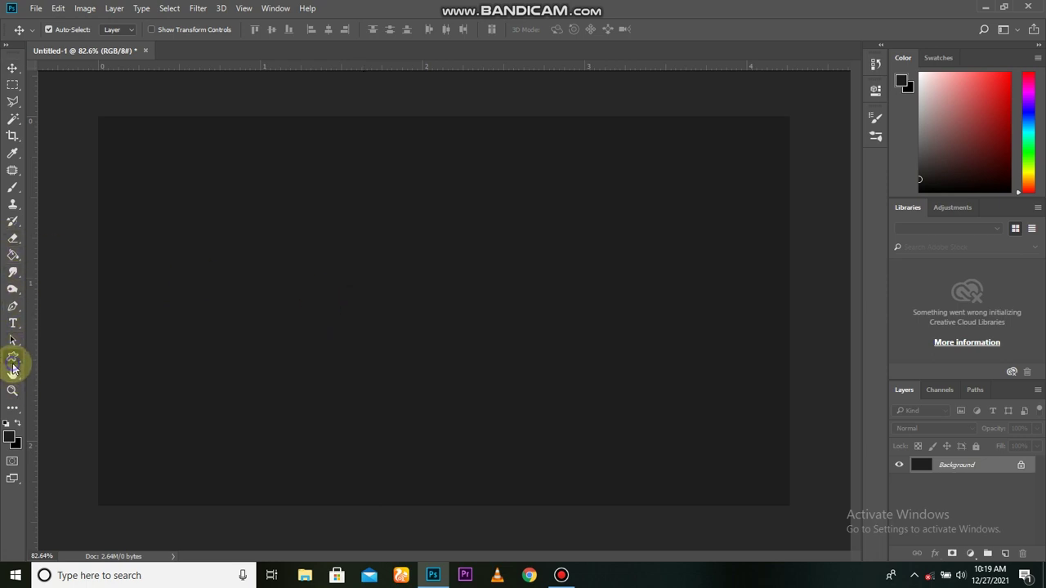
Draw a rectangle with no fill and a white 4.68 px stroke
{"action": "left_click_drag", "start_coordinate": [12, 366], "coordinate": [57, 358]}
{"action": "left_click_drag", "start_coordinate": [216, 223], "coordinate": [378, 318]}
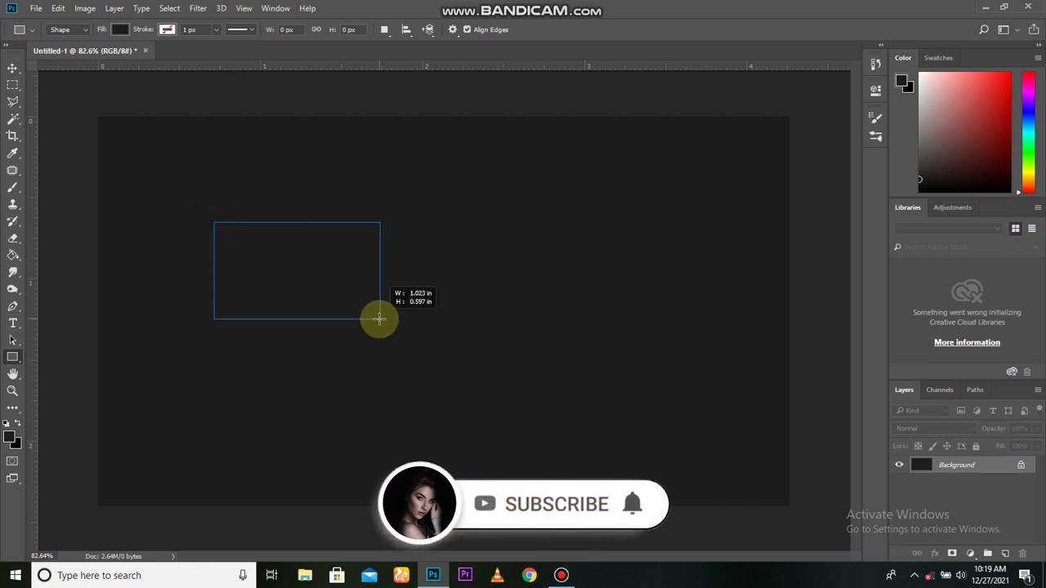
{"action": "left_click_drag", "start_coordinate": [378, 319], "coordinate": [411, 343]}
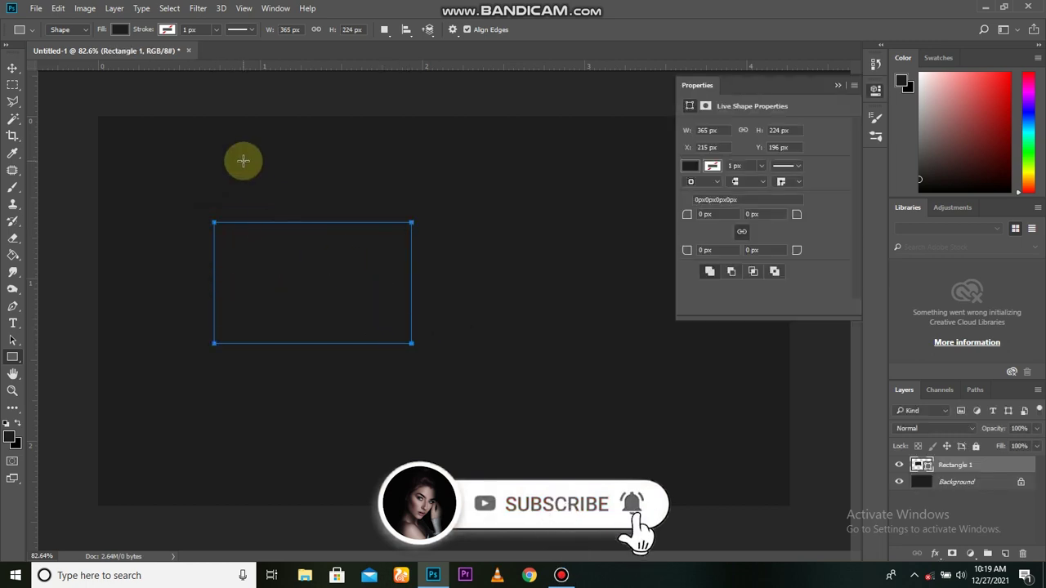
{"action": "left_click", "coordinate": [121, 30]}
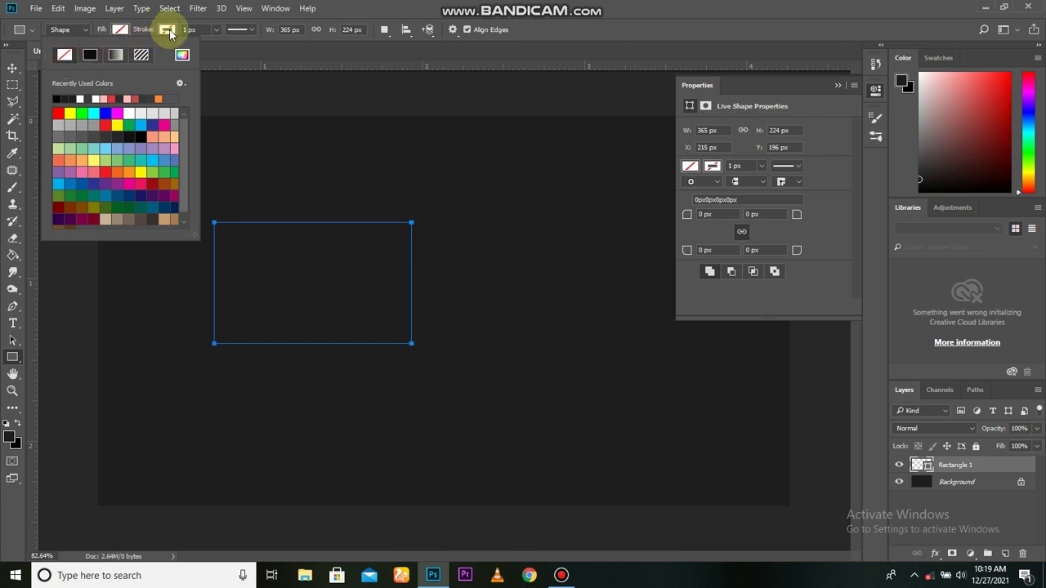
{"action": "left_click", "coordinate": [168, 30]}
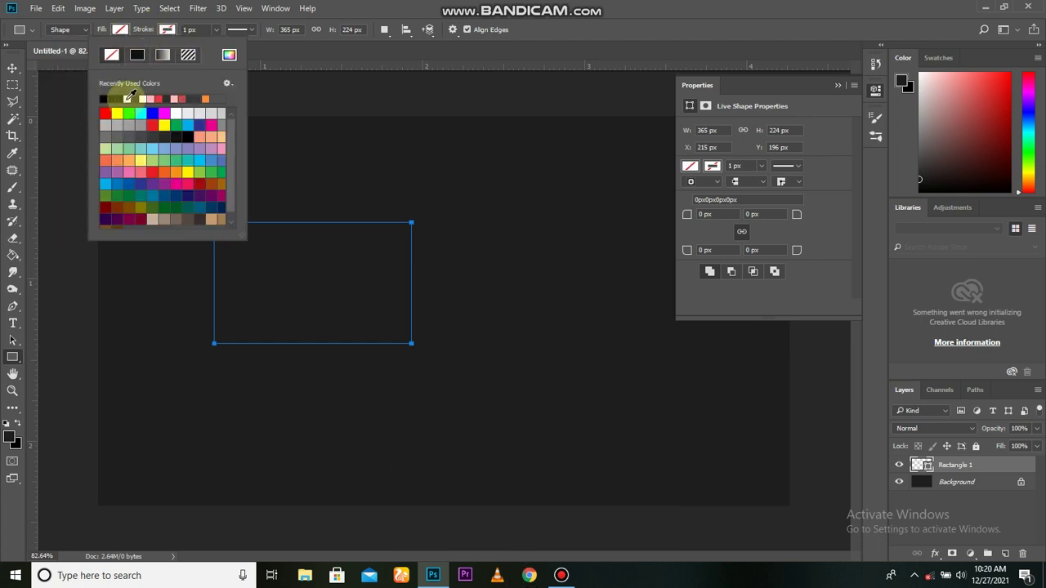
{"action": "left_click", "coordinate": [219, 30]}
{"action": "mouse_move", "coordinate": [215, 44]}
{"action": "left_mouse_down"}
{"action": "mouse_move", "coordinate": [240, 40]}
{"action": "mouse_move", "coordinate": [216, 47]}
{"action": "left_mouse_up"}
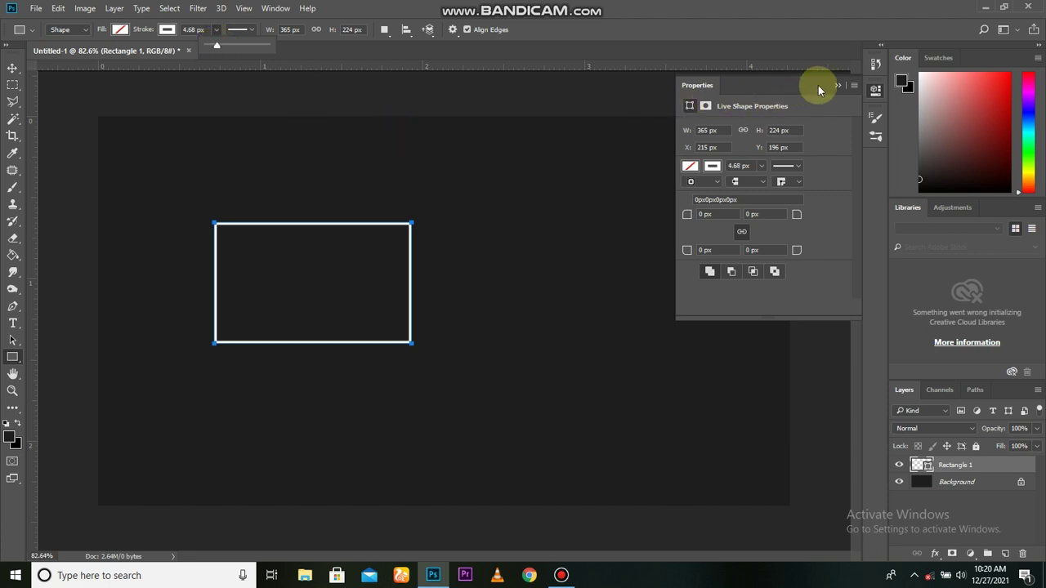
{"action": "left_click", "coordinate": [850, 72]}
Free-transform the rectangle to enlarge it slightly and place it on the canvas's left
{"action": "key", "text": "ctrl+t"}
{"action": "left_click_drag", "start_coordinate": [413, 221], "coordinate": [431, 211]}
{"action": "mouse_move", "coordinate": [372, 286]}
{"action": "left_mouse_down"}
{"action": "mouse_move", "coordinate": [338, 280]}
{"action": "mouse_move", "coordinate": [337, 293]}
{"action": "left_mouse_up"}
{"action": "left_click_drag", "start_coordinate": [397, 215], "coordinate": [384, 226]}
{"action": "left_click_drag", "start_coordinate": [355, 267], "coordinate": [344, 269]}
{"action": "scroll", "coordinate": [369, 273], "scroll_direction": "up", "scroll_amount": 1}
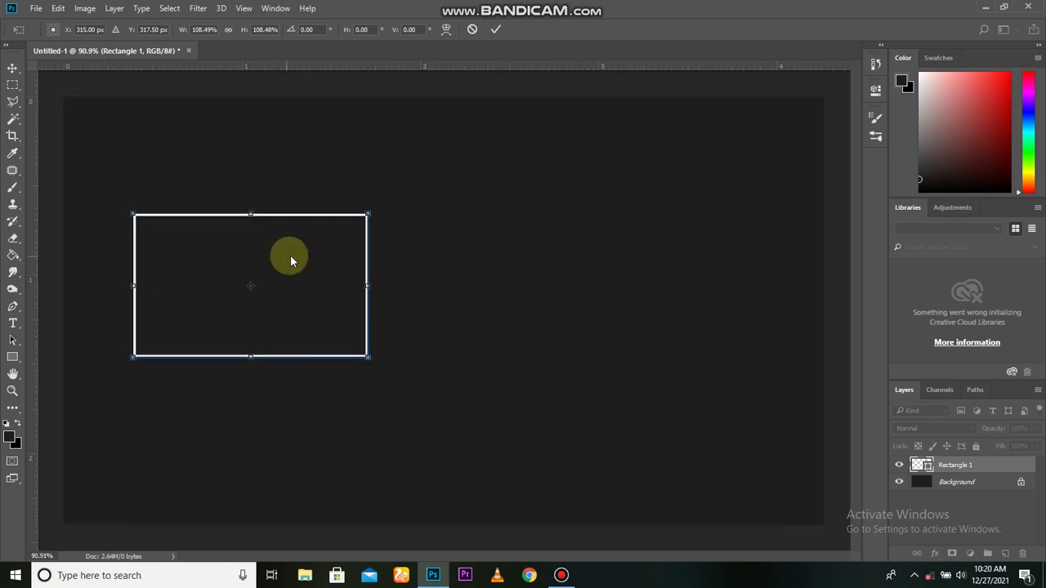
{"action": "left_click", "coordinate": [494, 35]}
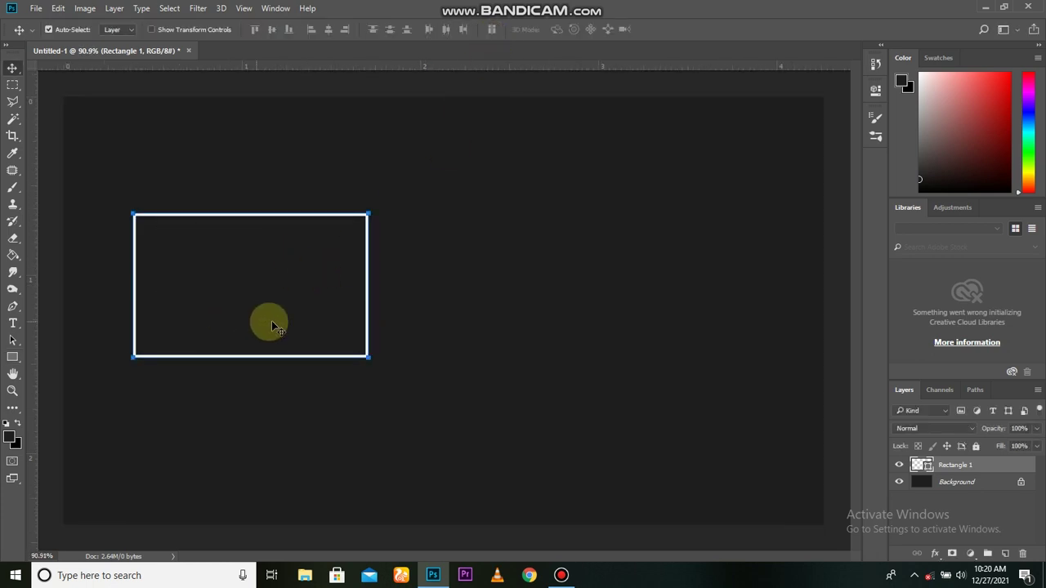
{"action": "scroll", "coordinate": [359, 296], "scroll_direction": "down", "scroll_amount": 1}
Alt-drag a copy of the rectangle to the right and shift the original left to align them
{"action": "left_click_drag", "start_coordinate": [369, 280], "coordinate": [768, 288]}
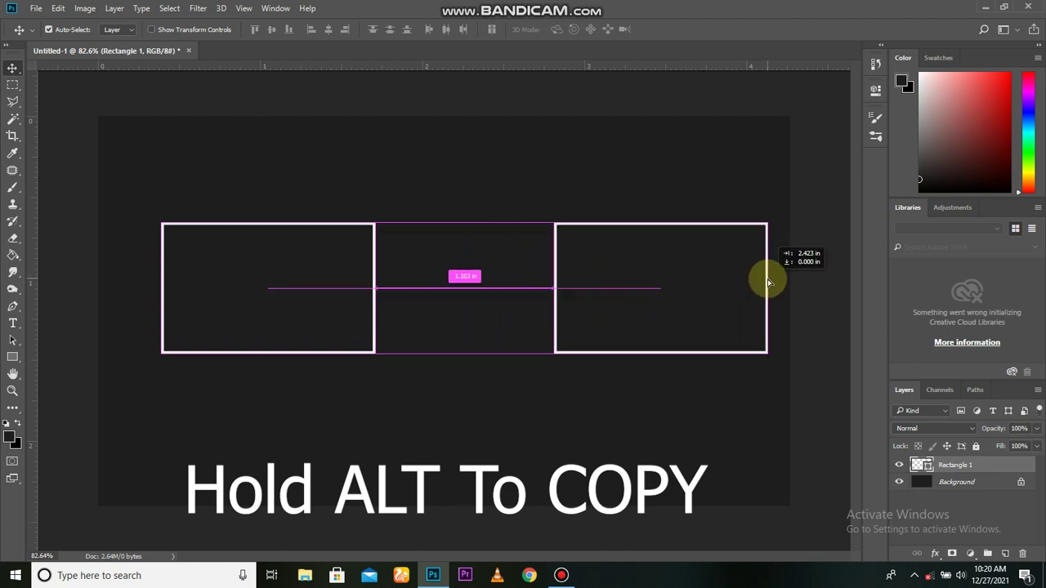
{"action": "left_click_drag", "start_coordinate": [768, 287], "coordinate": [769, 296]}
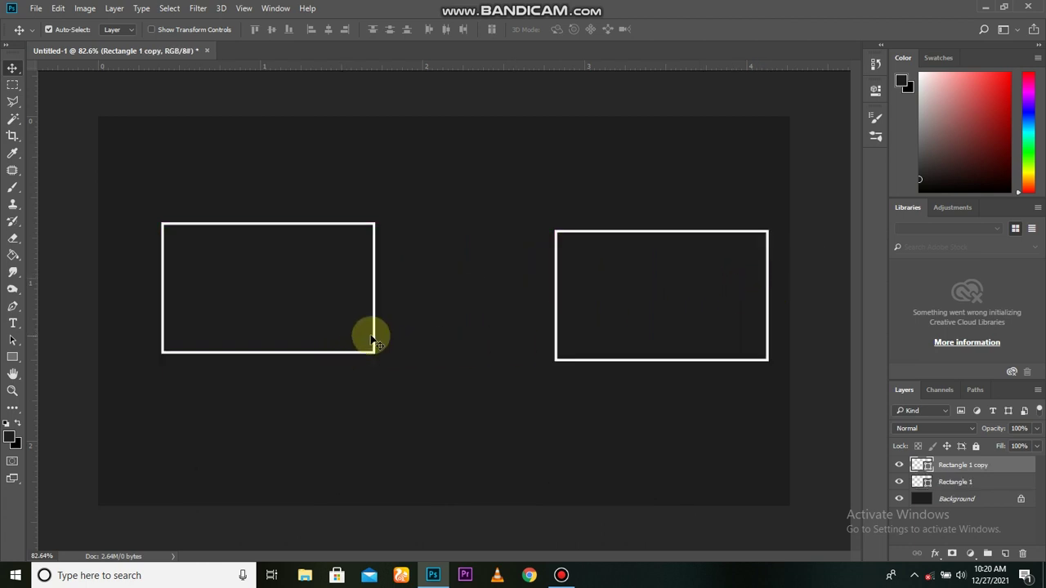
{"action": "left_click_drag", "start_coordinate": [377, 331], "coordinate": [351, 333]}
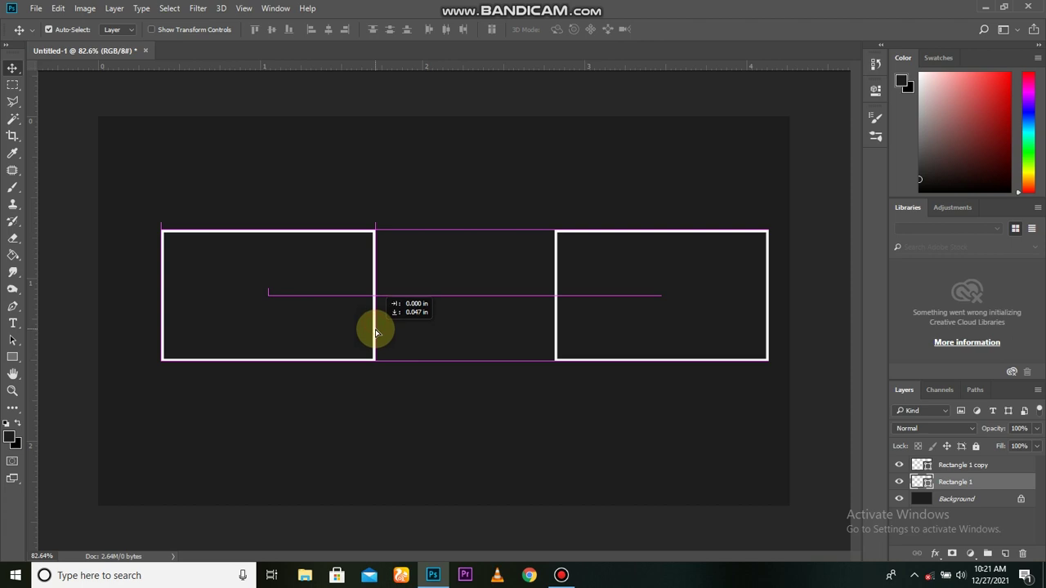
{"action": "left_click_drag", "start_coordinate": [352, 333], "coordinate": [337, 333]}
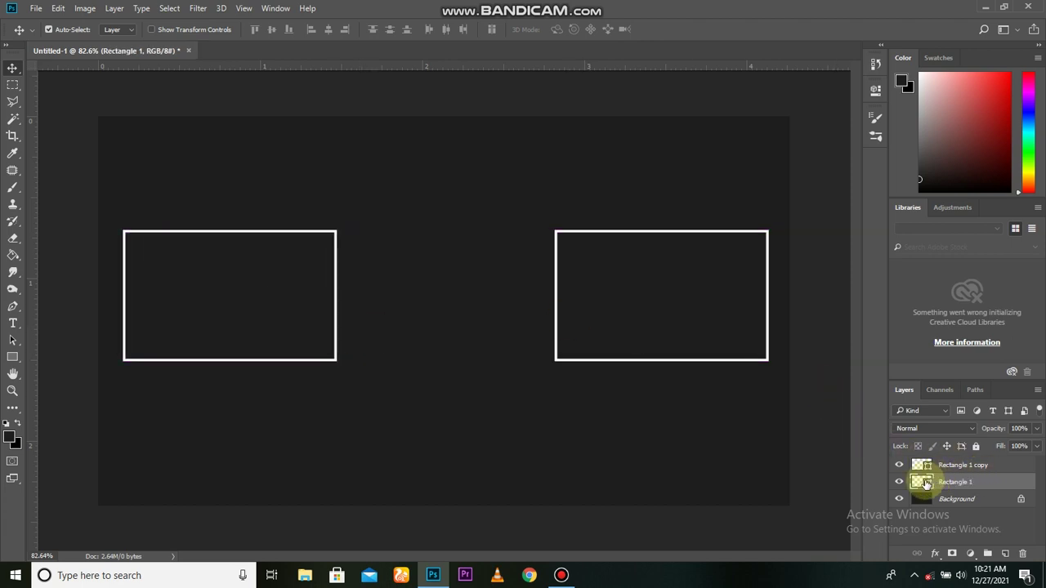
{"action": "left_click", "coordinate": [899, 482]}
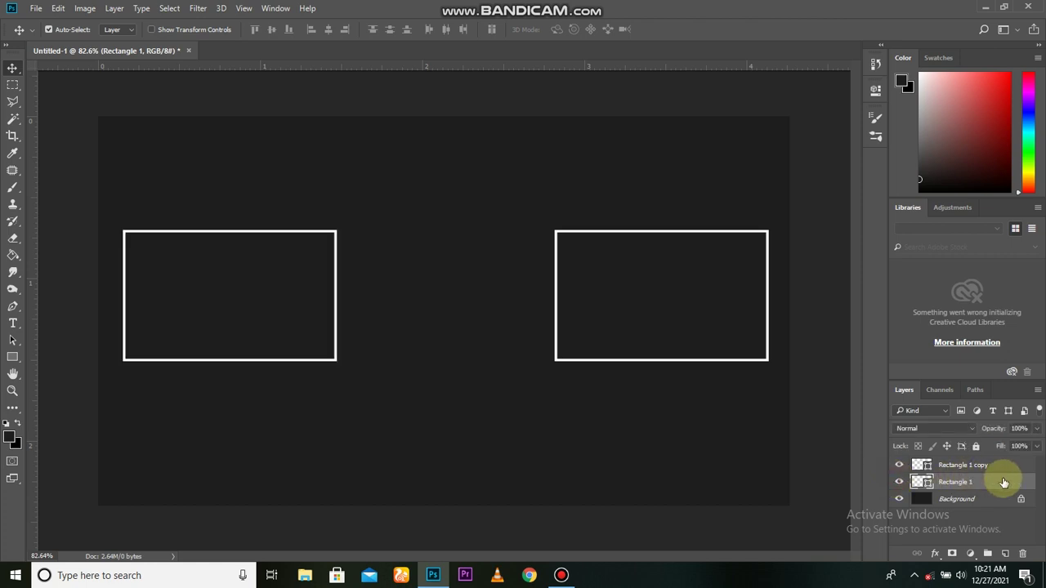
{"action": "left_click", "coordinate": [1005, 468]}
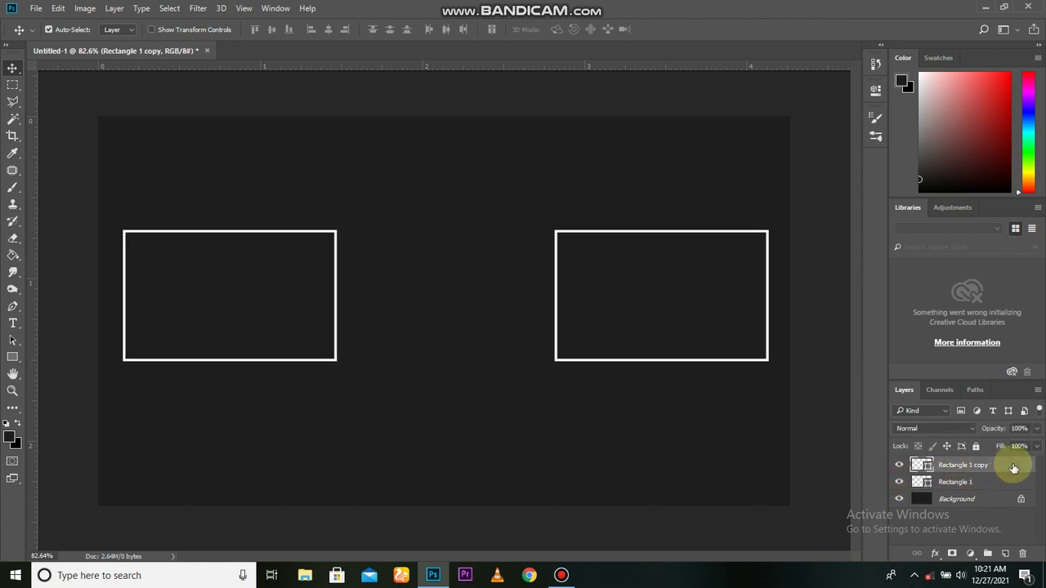
{"action": "double_click", "coordinate": [1014, 467]}
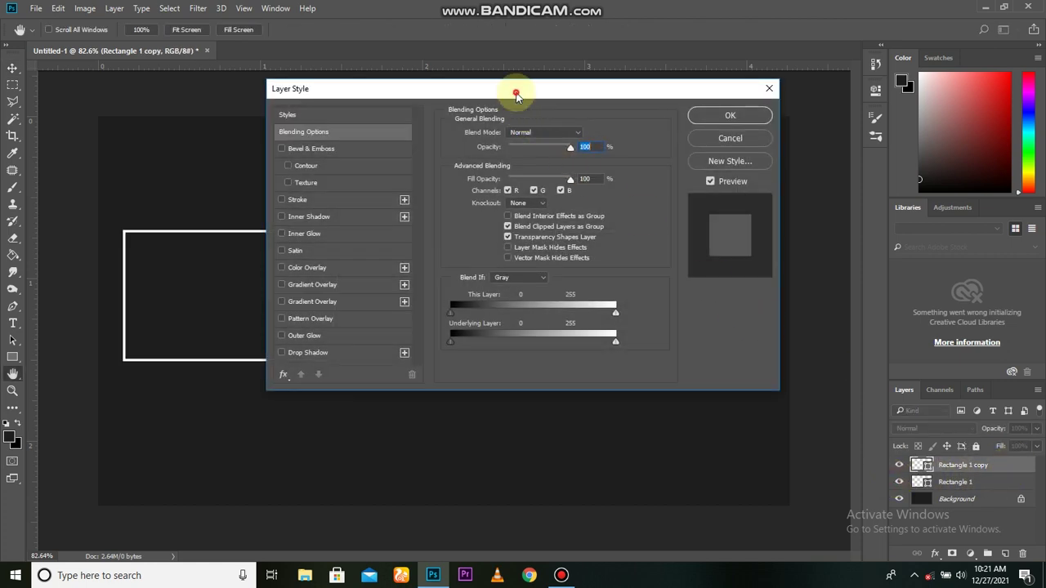
Give the right rectangle copy a Violet, Orange Gradient Overlay
{"action": "left_click_drag", "start_coordinate": [516, 96], "coordinate": [706, 113]}
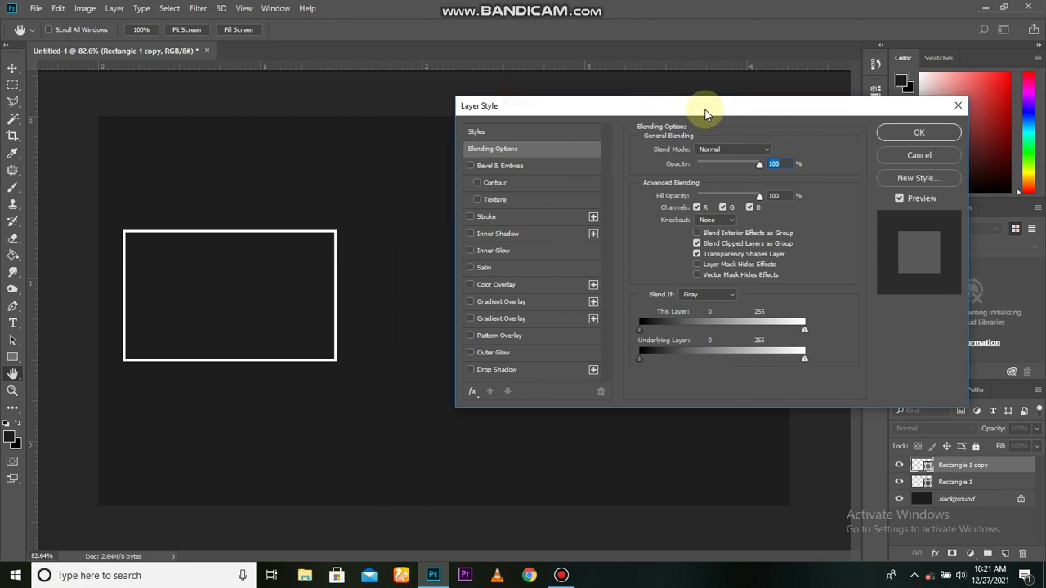
{"action": "left_click", "coordinate": [486, 302]}
{"action": "left_click", "coordinate": [715, 184]}
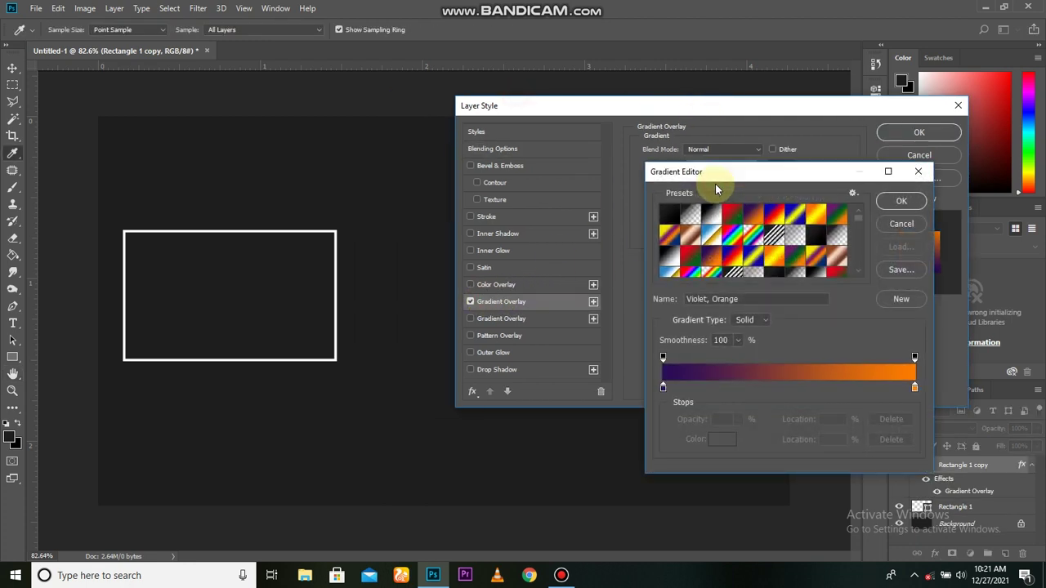
{"action": "left_click", "coordinate": [920, 202]}
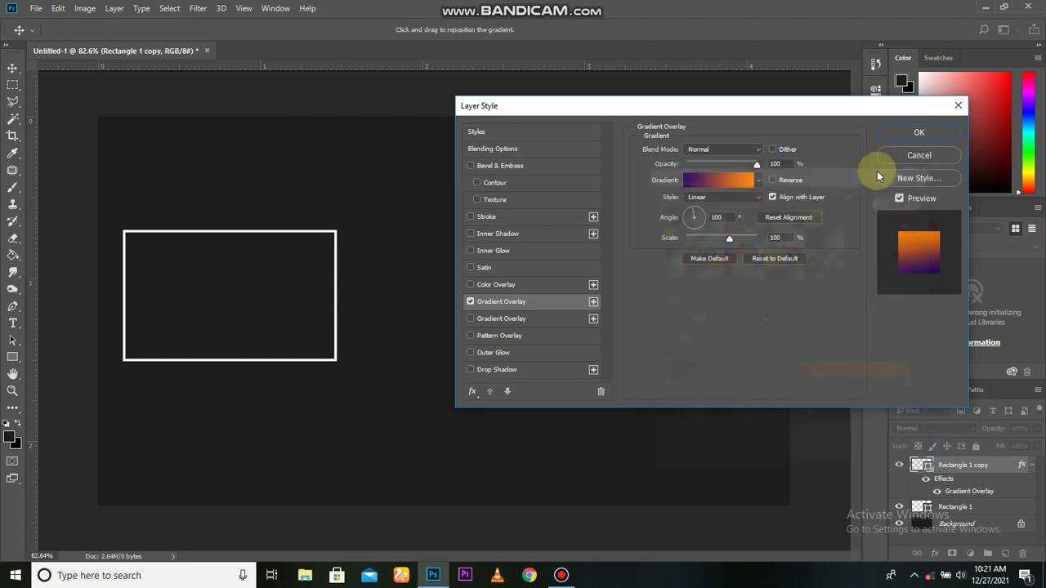
{"action": "mouse_move", "coordinate": [819, 112]}
{"action": "left_mouse_down"}
{"action": "mouse_move", "coordinate": [372, 188]}
{"action": "mouse_move", "coordinate": [360, 150]}
{"action": "left_mouse_up"}
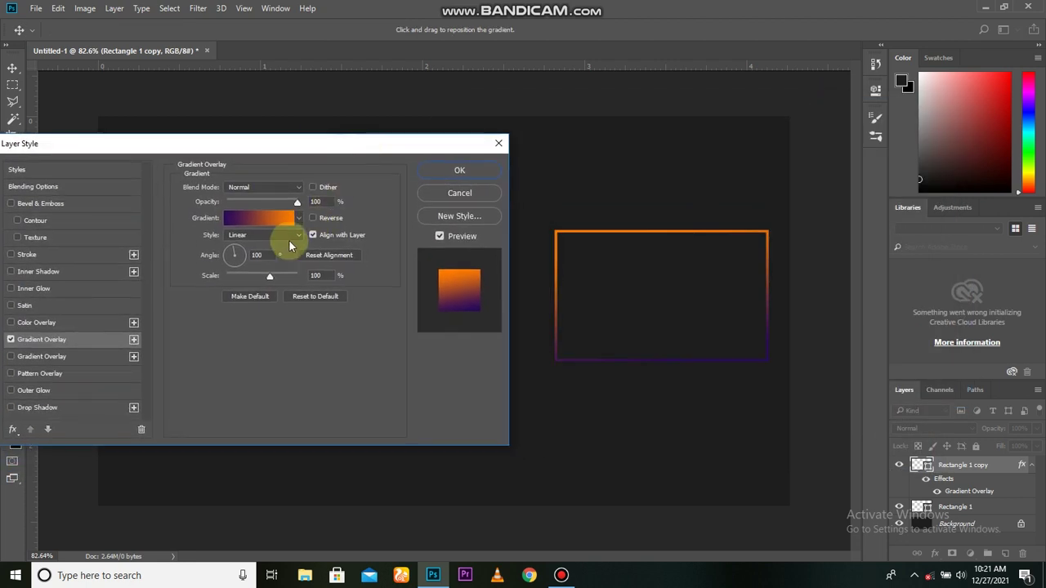
{"action": "left_click", "coordinate": [455, 172]}
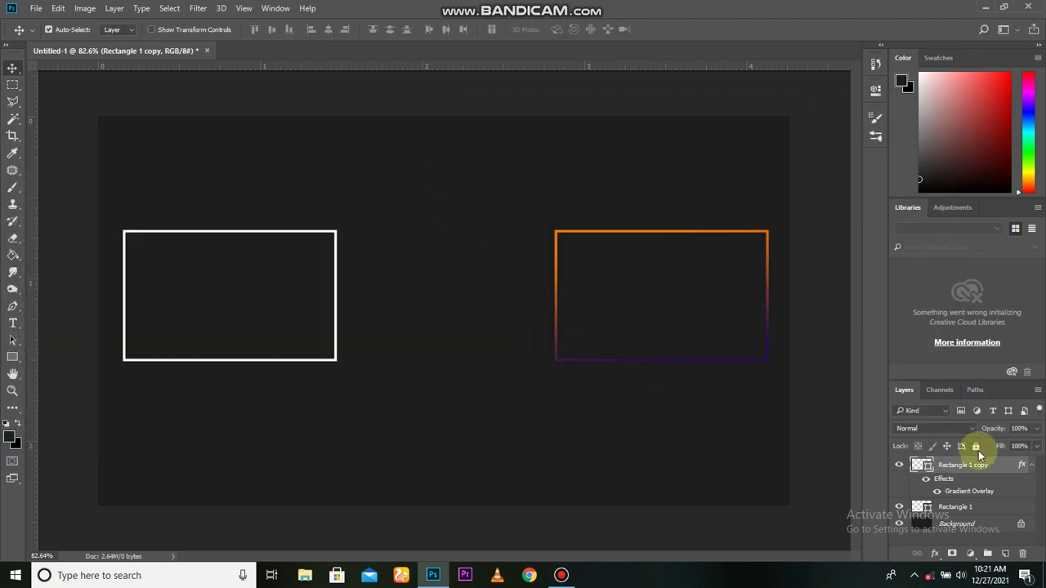
Apply the same Violet, Orange Gradient Overlay to the left rectangle
{"action": "left_click", "coordinate": [1004, 513]}
{"action": "left_click", "coordinate": [899, 507]}
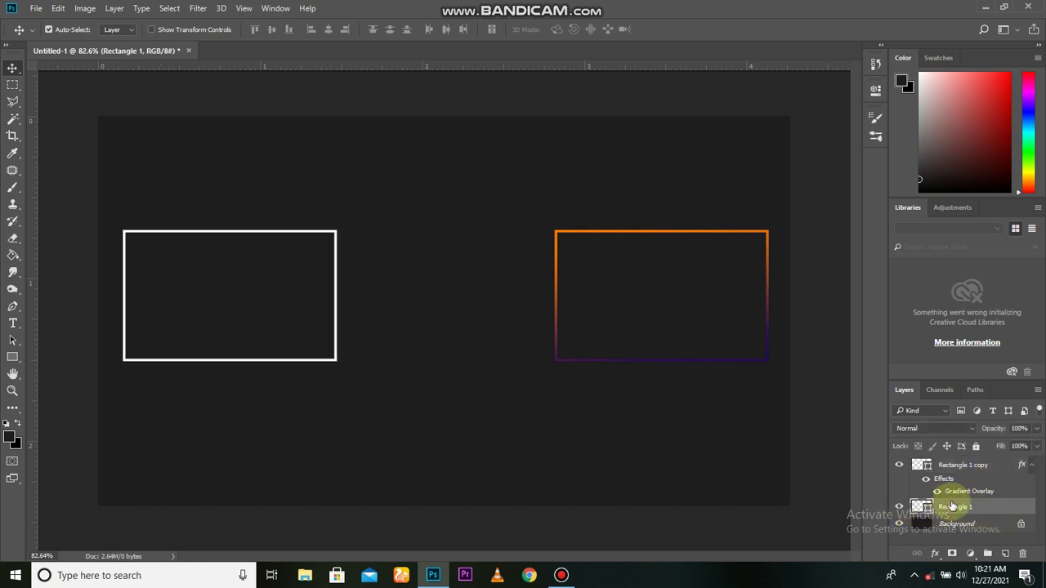
{"action": "double_click", "coordinate": [1019, 511]}
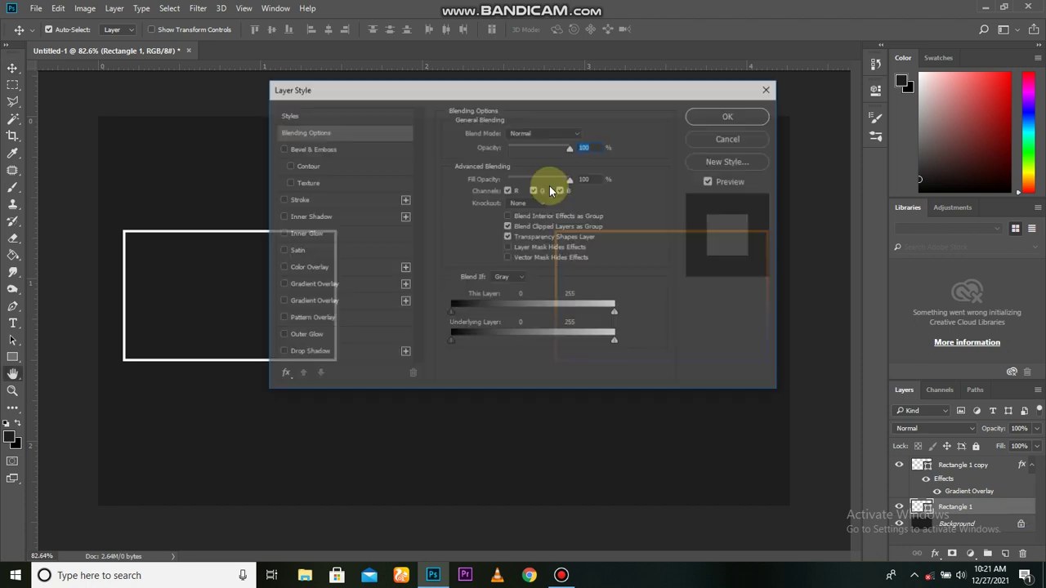
{"action": "left_click_drag", "start_coordinate": [487, 95], "coordinate": [676, 99]}
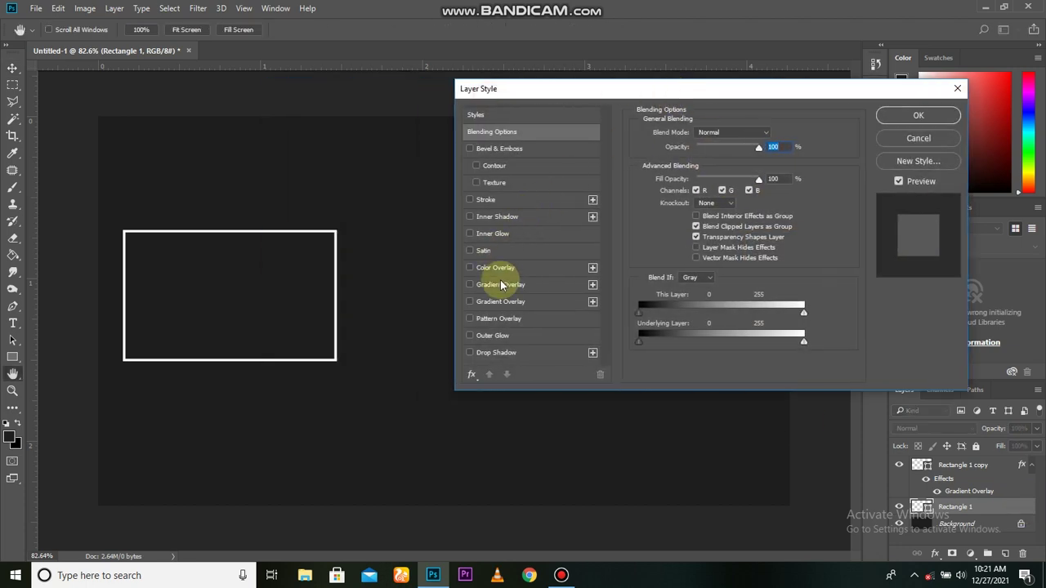
{"action": "left_click", "coordinate": [501, 284]}
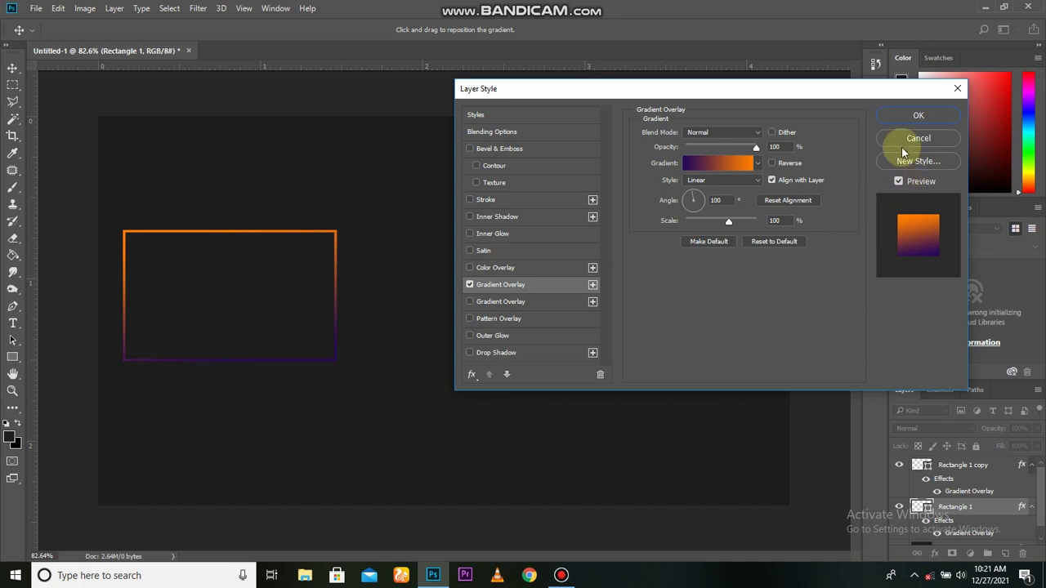
{"action": "left_click", "coordinate": [919, 117]}
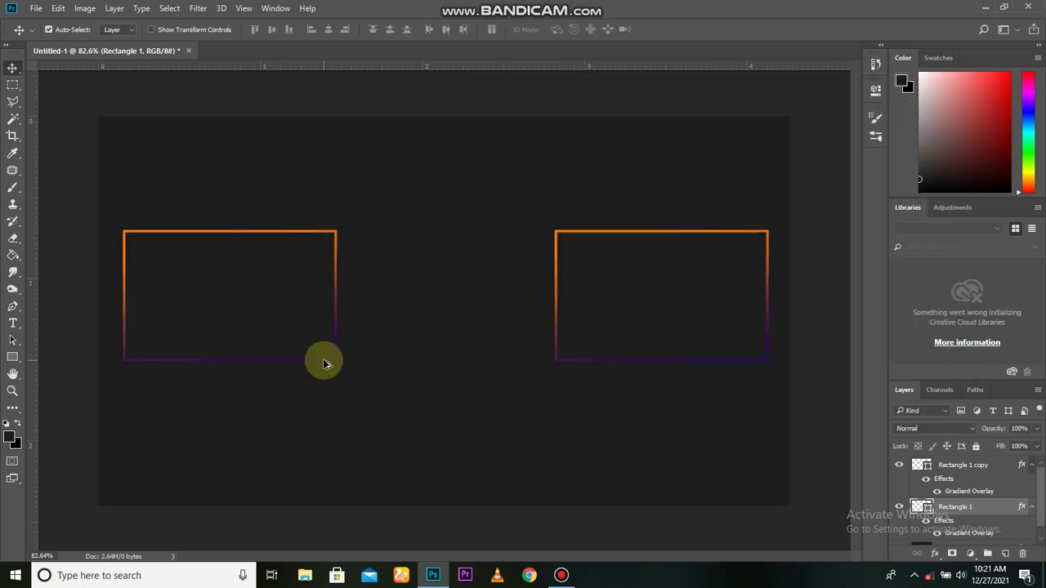
{"action": "left_click", "coordinate": [964, 465], "text": "shift"}
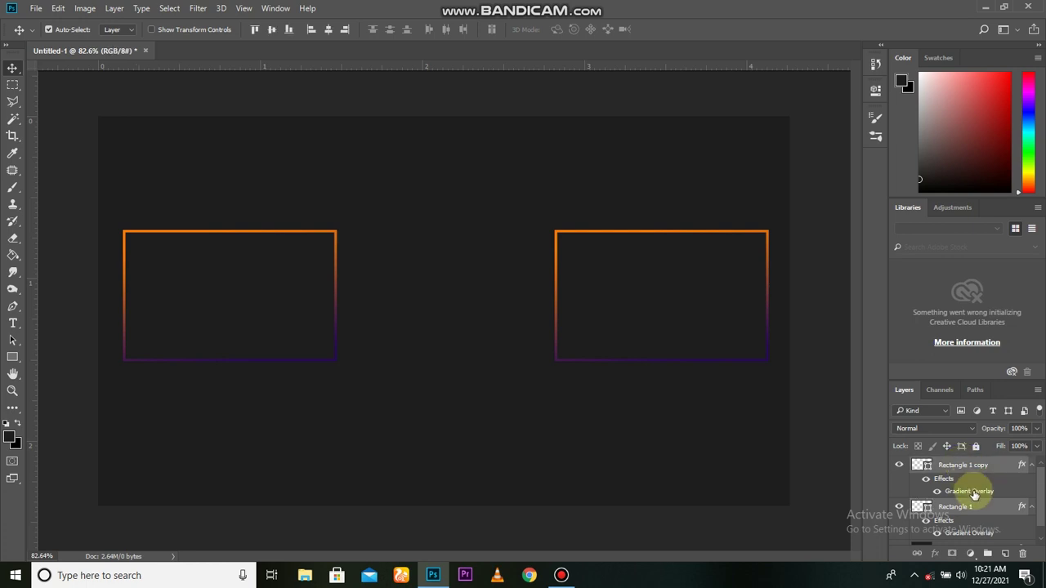
Group both rectangle layers with Ctrl+G, rename the group 'rectangle', and start File > Place Embedded
{"action": "key", "text": "ctrl+g"}
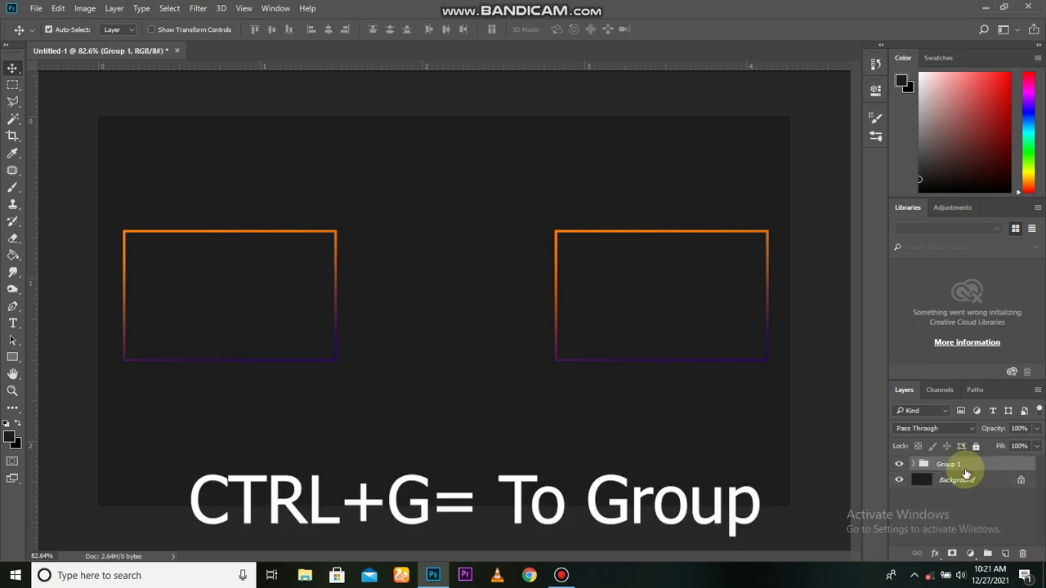
{"action": "double_click", "coordinate": [950, 464]}
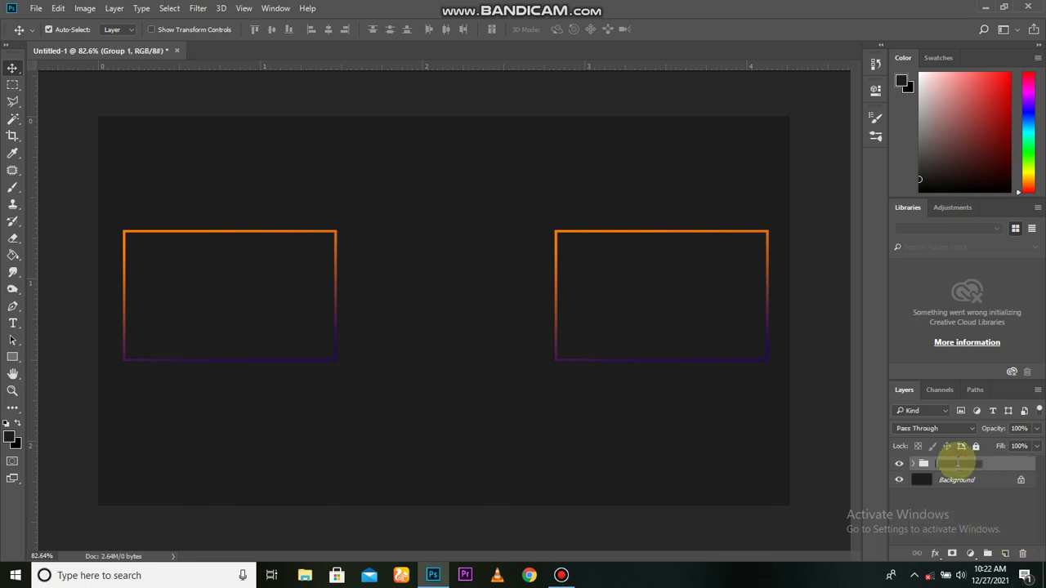
{"action": "type", "text": "rectamgel"}
{"action": "left_click", "coordinate": [979, 480]}
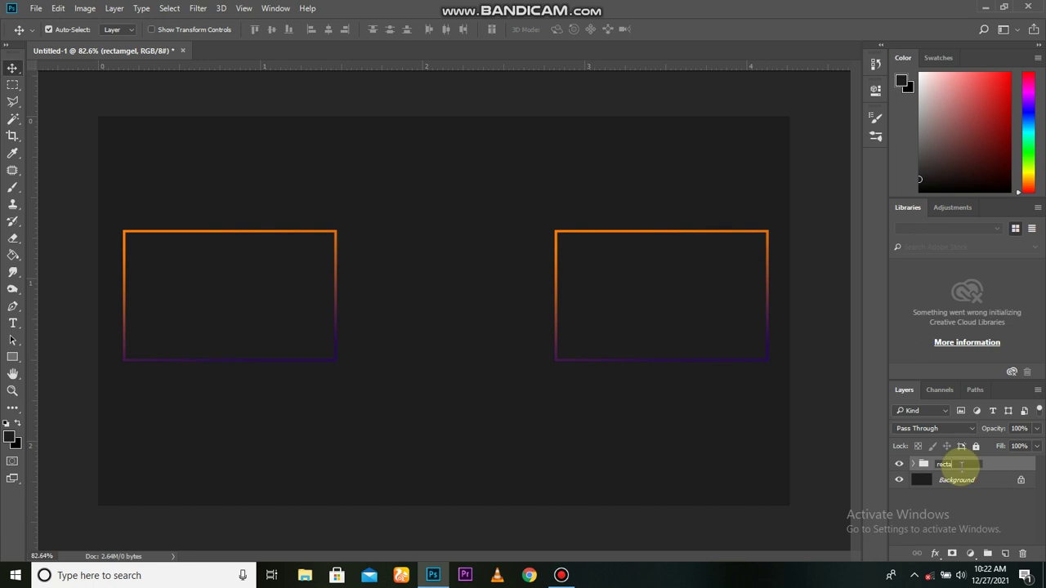
{"action": "type", "text": "e"}
{"action": "key", "text": "Return"}
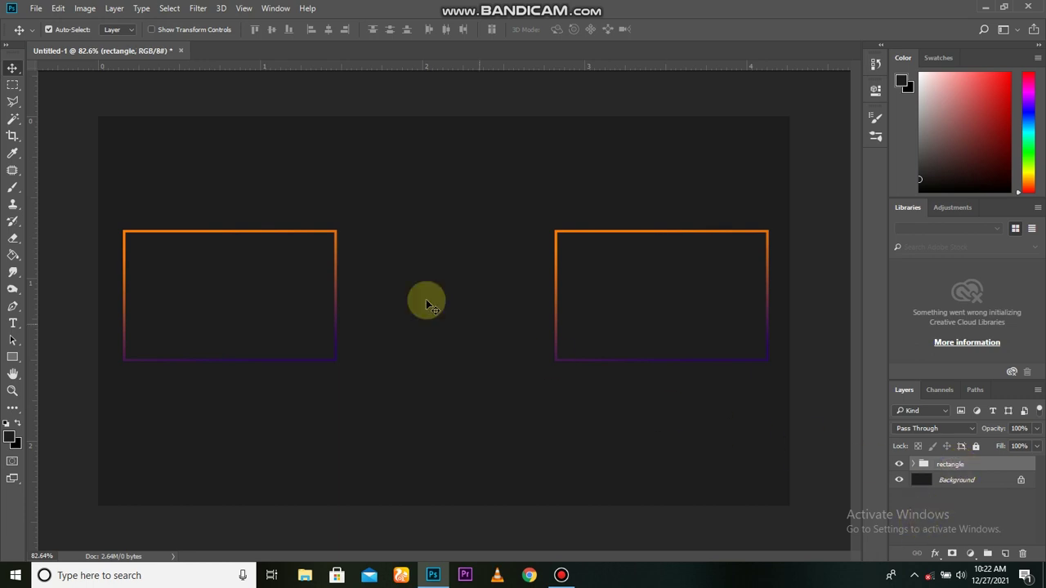
{"action": "left_click", "coordinate": [36, 8]}
{"action": "left_click", "coordinate": [108, 239]}
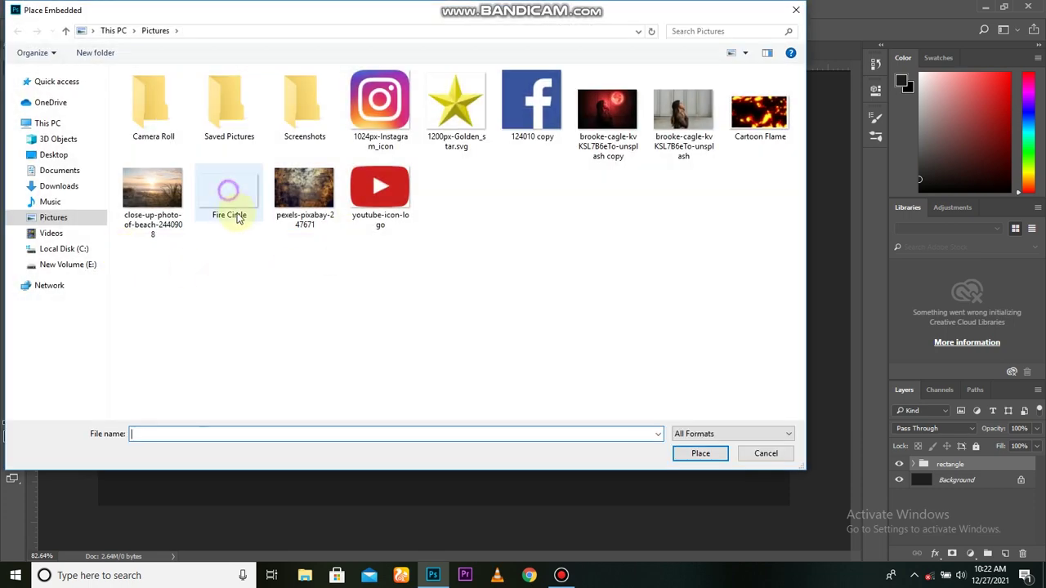
Embed the Fire Circle image, scale it down, and centre it between the rectangles
{"action": "left_click", "coordinate": [231, 210]}
{"action": "double_click", "coordinate": [231, 210]}
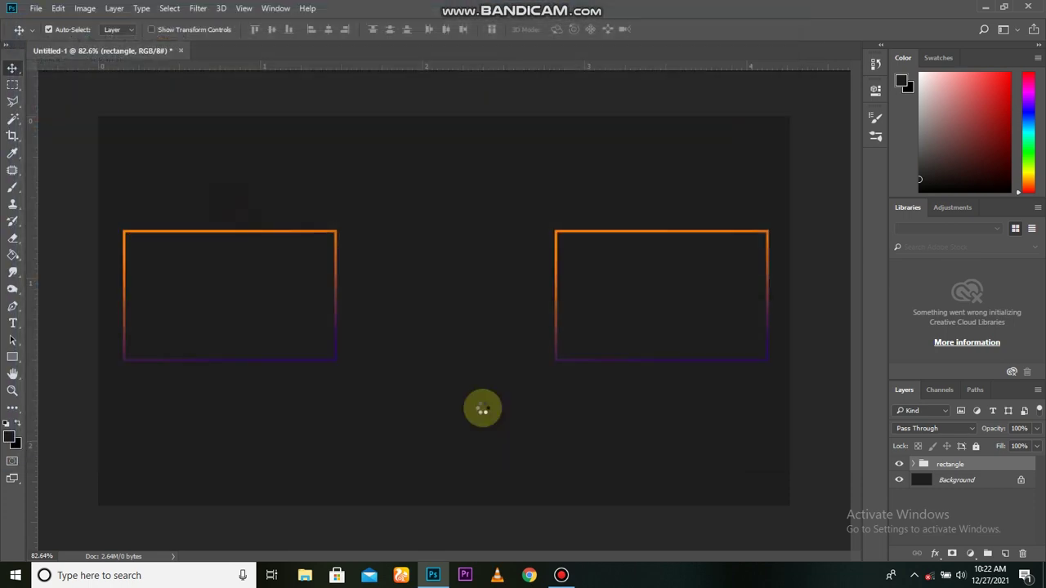
{"action": "left_click_drag", "start_coordinate": [789, 117], "coordinate": [641, 206]}
{"action": "left_click_drag", "start_coordinate": [556, 304], "coordinate": [553, 292]}
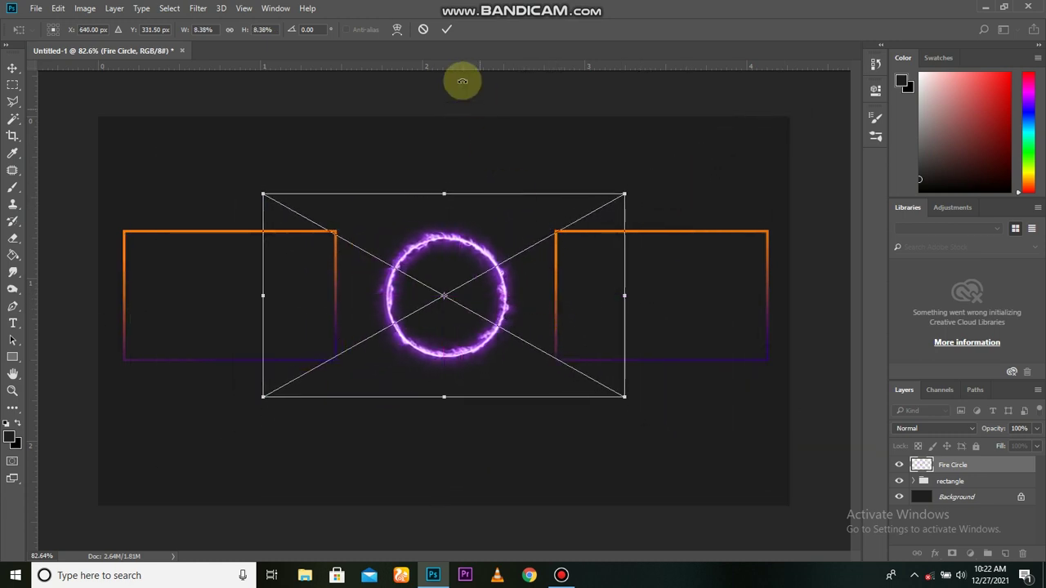
{"action": "left_click", "coordinate": [447, 31]}
{"action": "left_click_drag", "start_coordinate": [498, 282], "coordinate": [502, 288]}
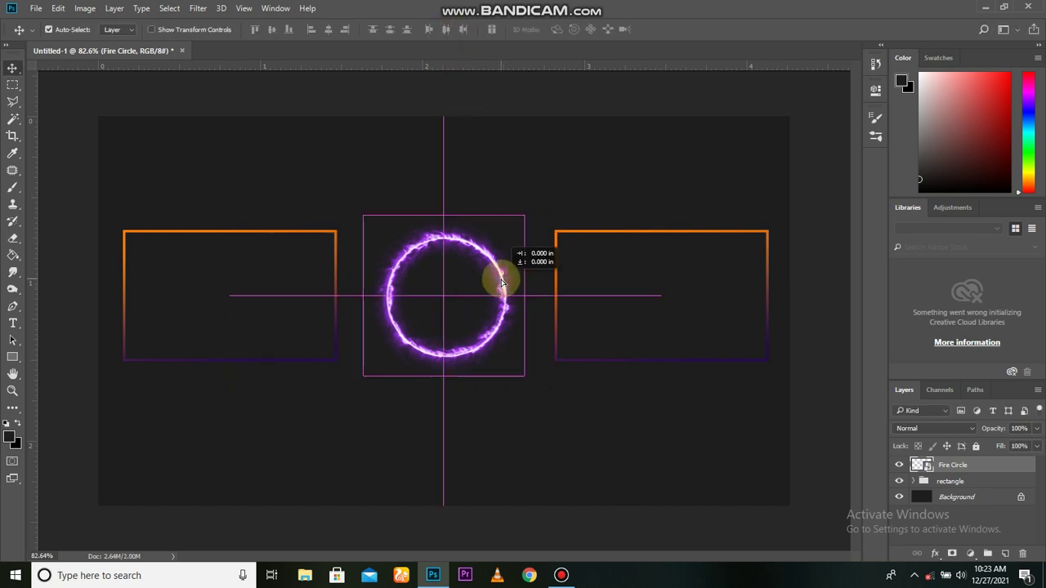
{"action": "scroll", "coordinate": [502, 287], "scroll_direction": "down", "scroll_amount": 1}
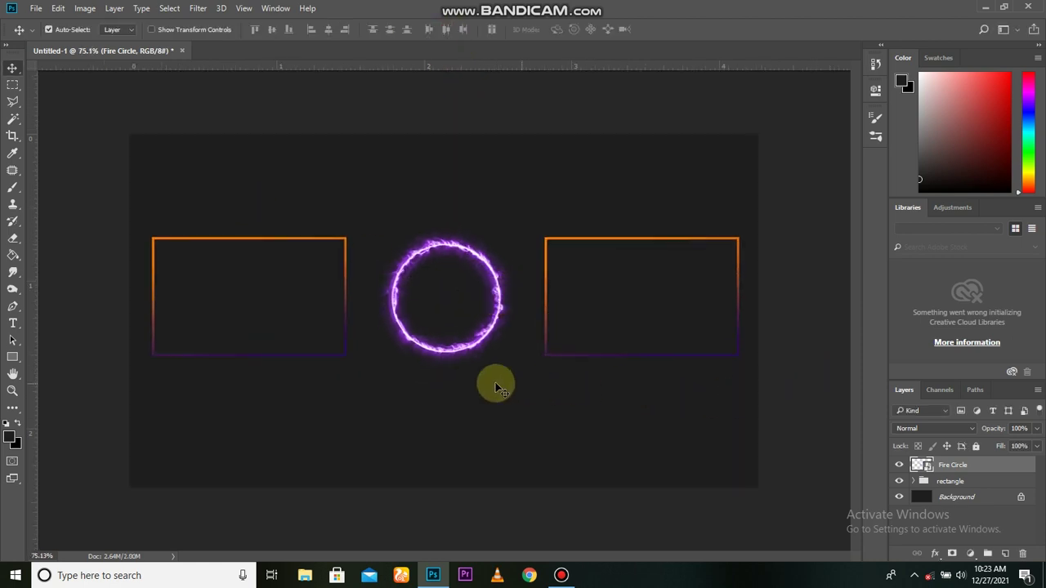
Draw a white custom arrow shape below the fire circle
{"action": "left_click", "coordinate": [12, 357]}
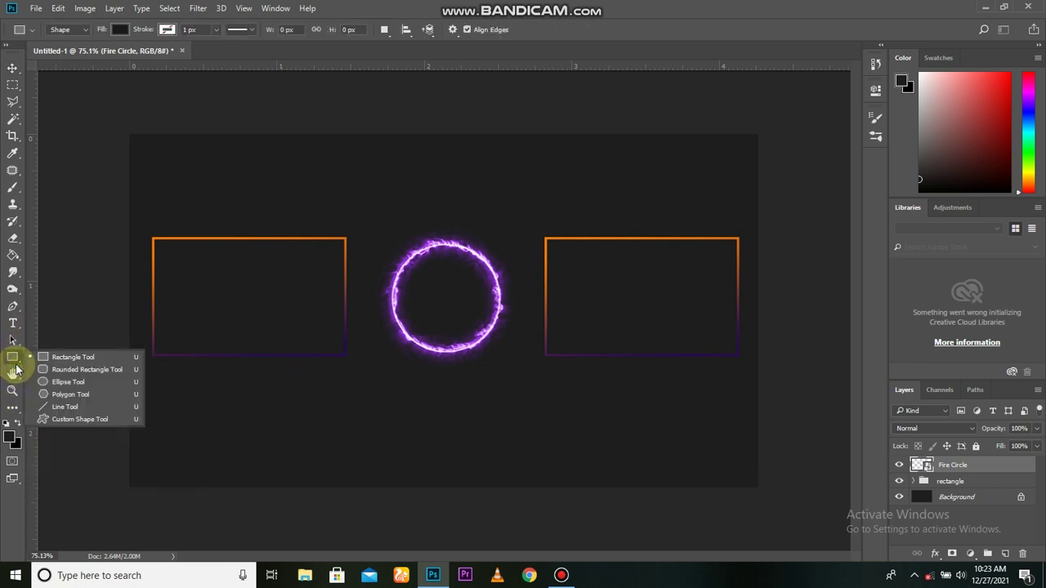
{"action": "left_click", "coordinate": [65, 410]}
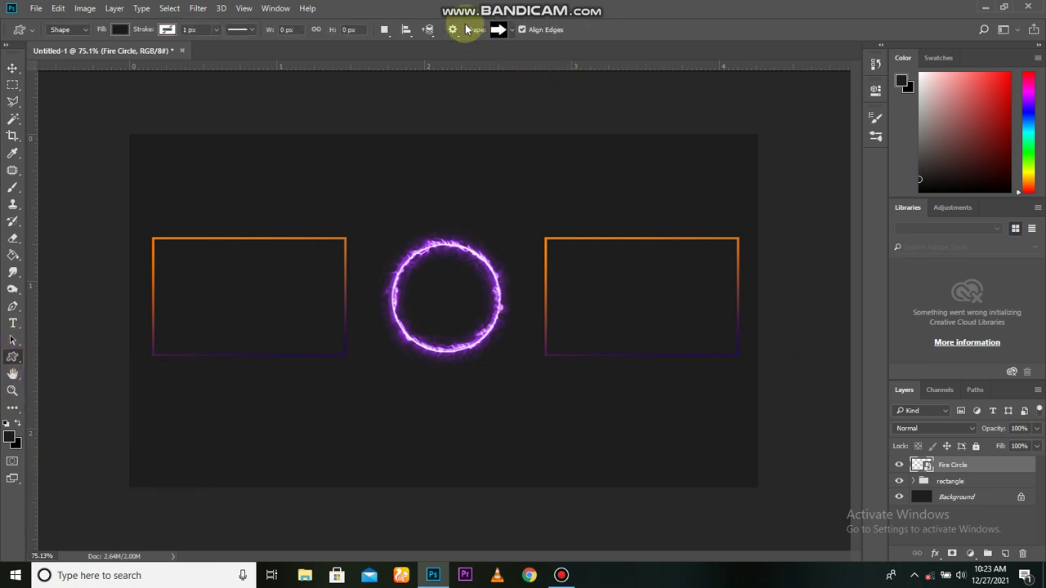
{"action": "left_click_drag", "start_coordinate": [447, 399], "coordinate": [487, 374]}
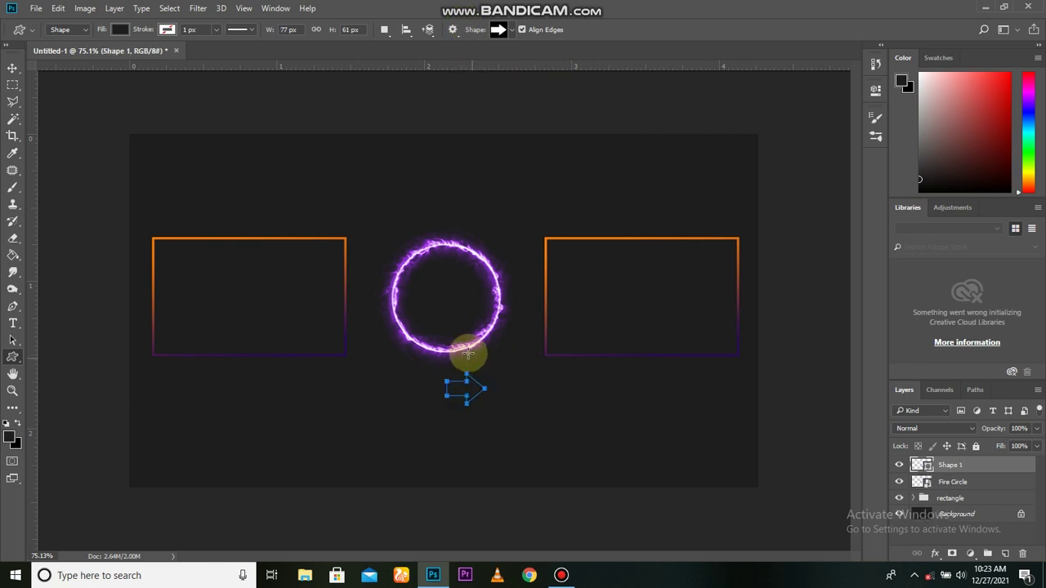
{"action": "left_click", "coordinate": [122, 33]}
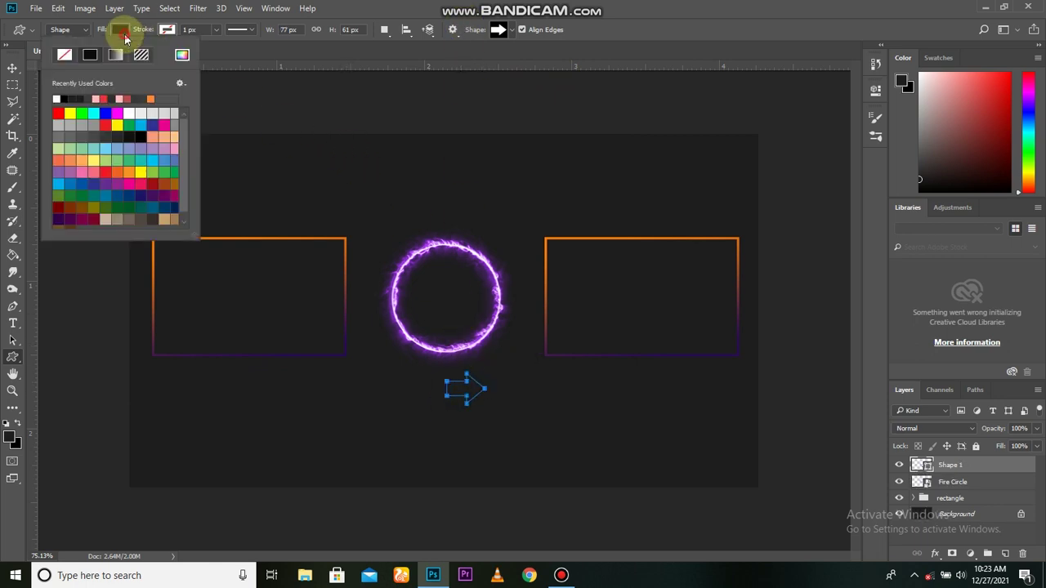
{"action": "left_click", "coordinate": [57, 98]}
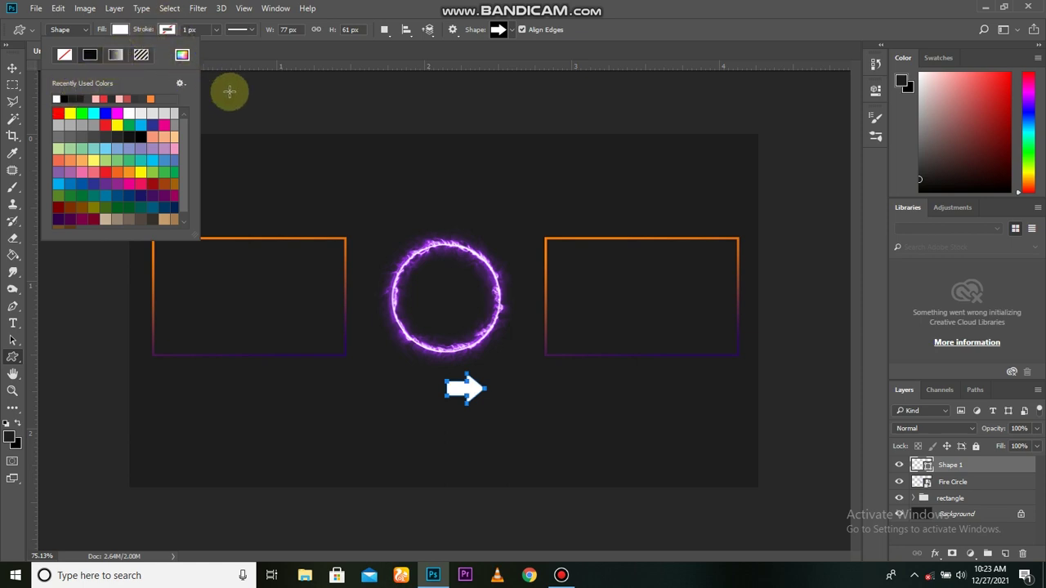
{"action": "left_click", "coordinate": [249, 52]}
Rotate the arrow 90° to point down and centre it under the circle
{"action": "key", "text": "ctrl+t"}
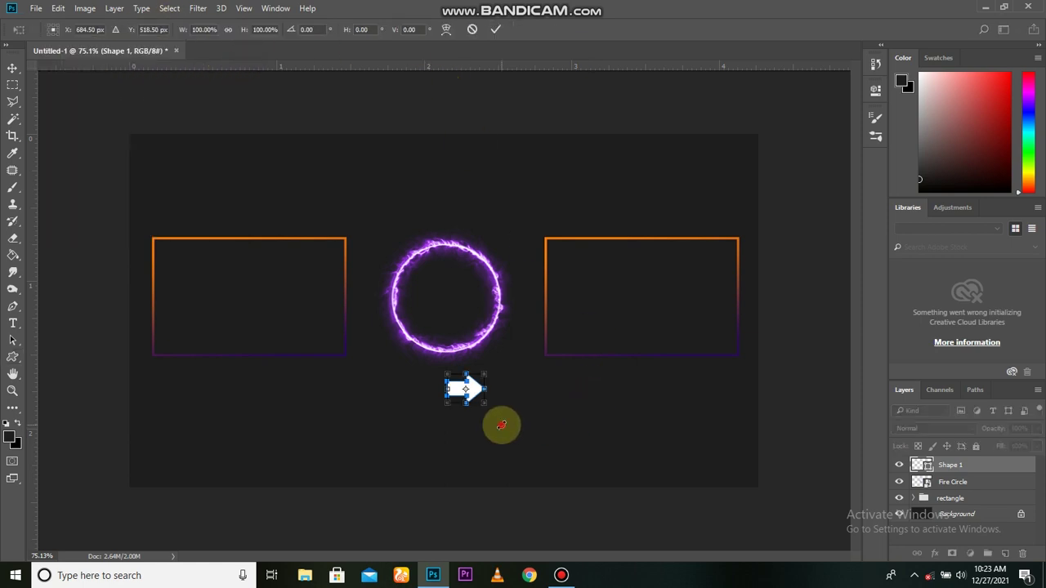
{"action": "left_click_drag", "start_coordinate": [502, 425], "coordinate": [388, 481]}
{"action": "left_click_drag", "start_coordinate": [529, 441], "coordinate": [518, 444]}
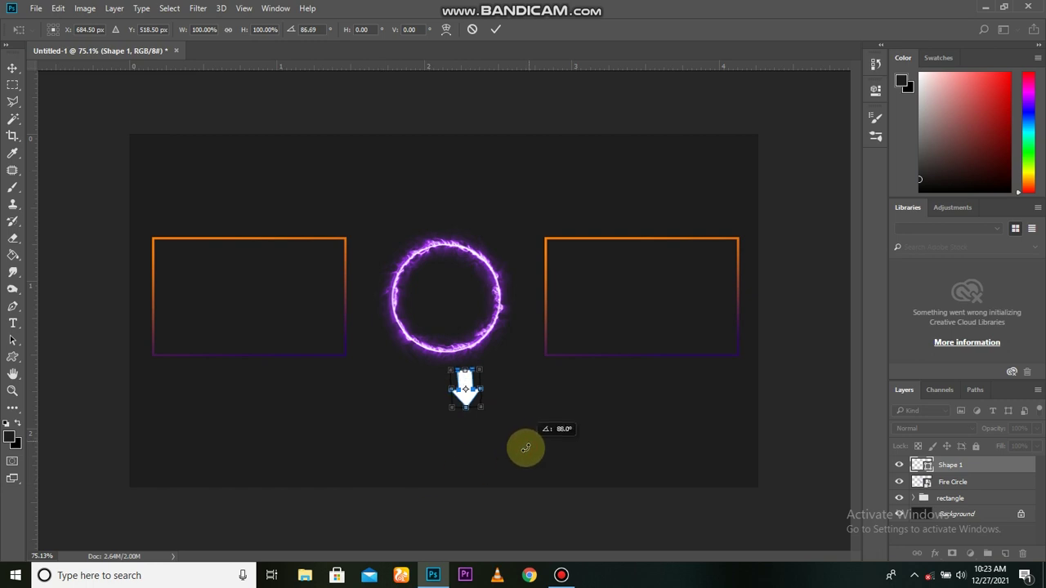
{"action": "left_click_drag", "start_coordinate": [485, 402], "coordinate": [444, 407]}
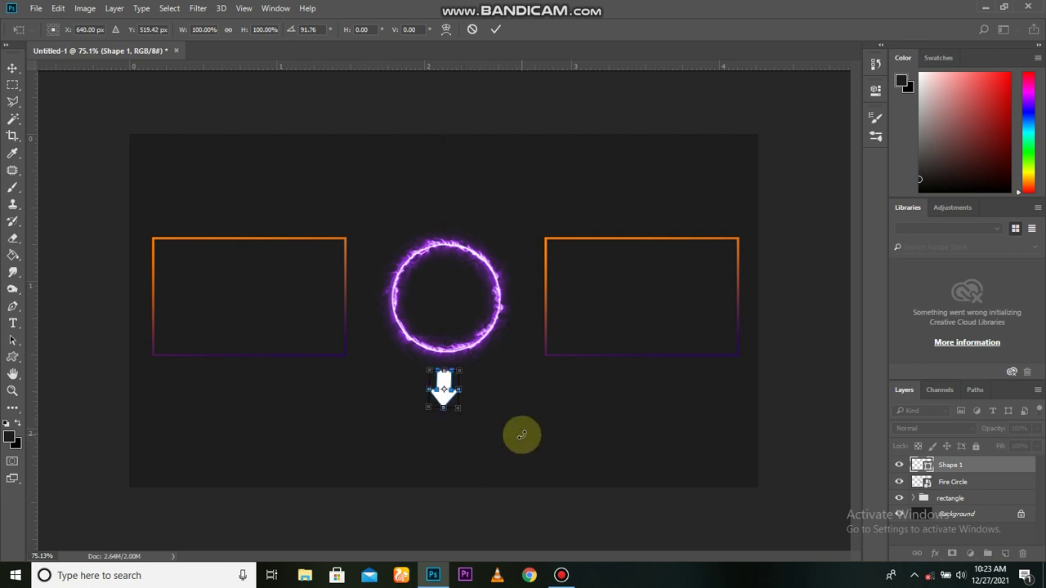
{"action": "left_click", "coordinate": [496, 29]}
{"action": "key", "text": "v"}
{"action": "left_click_drag", "start_coordinate": [550, 396], "coordinate": [542, 415]}
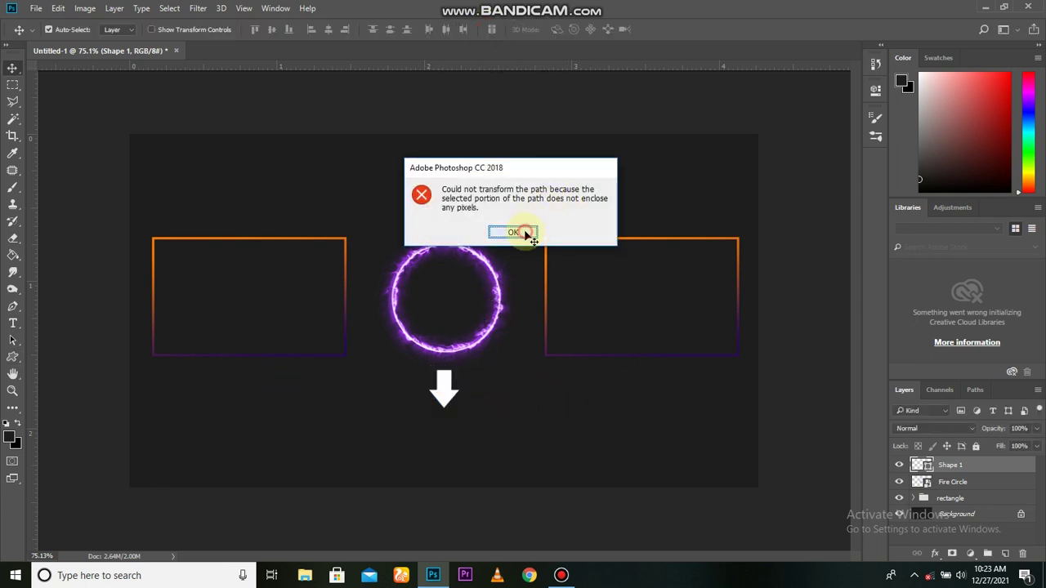
{"action": "left_click", "coordinate": [523, 233]}
{"action": "left_click", "coordinate": [896, 464]}
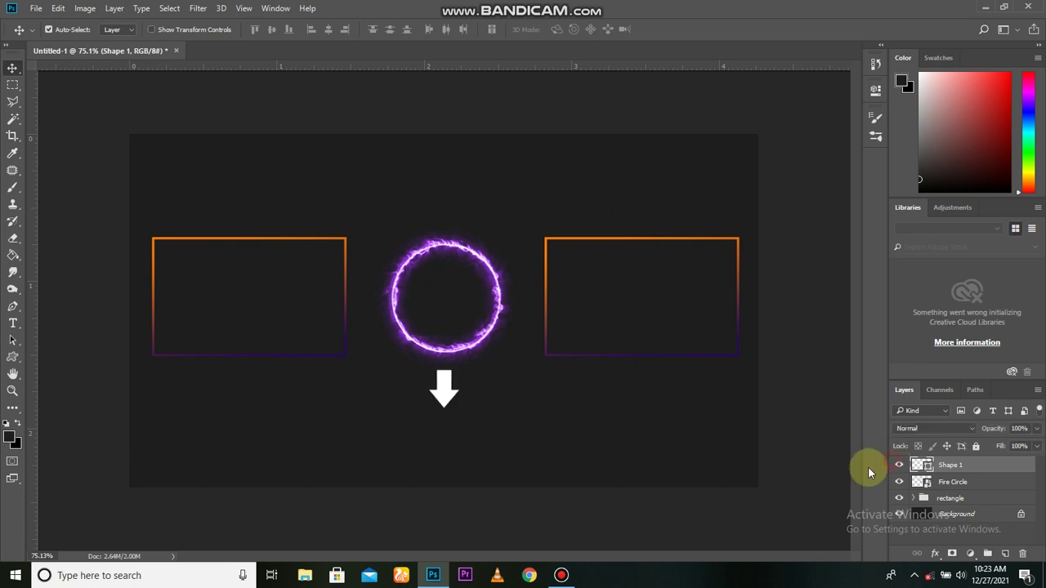
{"action": "key", "text": "ctrl+t"}
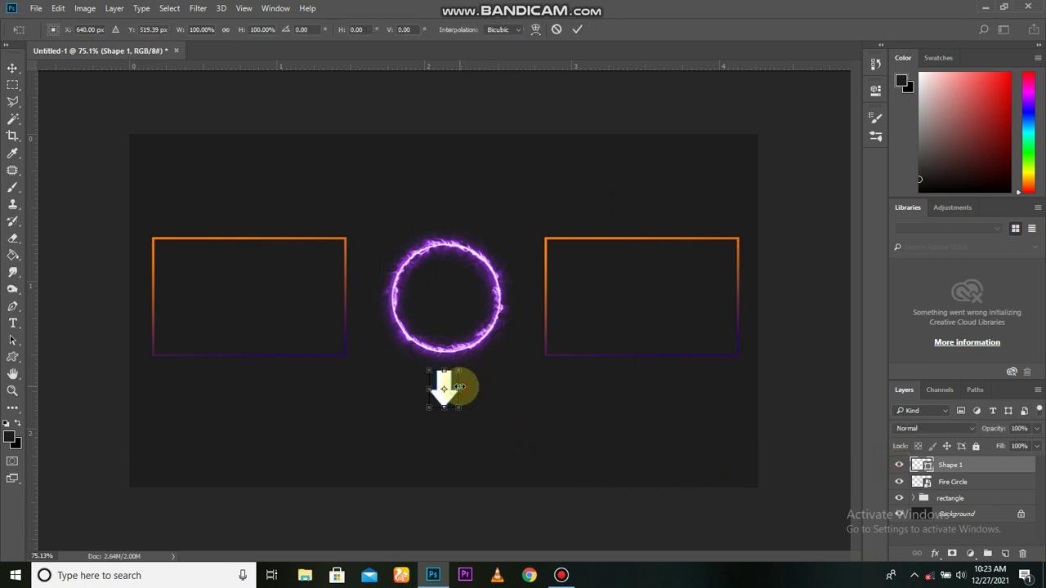
{"action": "left_click", "coordinate": [577, 29]}
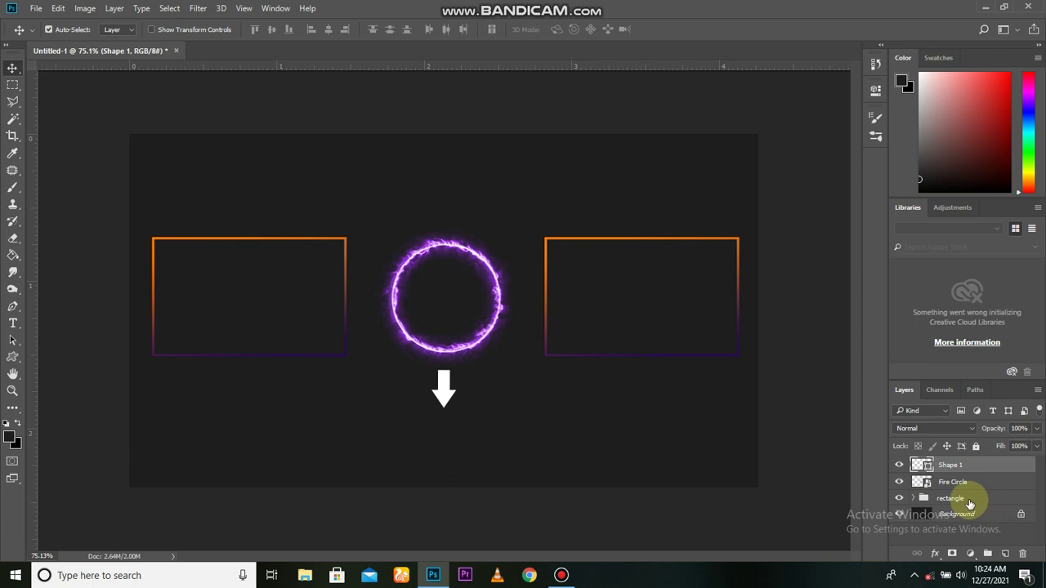
Expand the rectangle group and try dragging its Gradient Overlay onto the arrow
{"action": "left_click", "coordinate": [915, 498]}
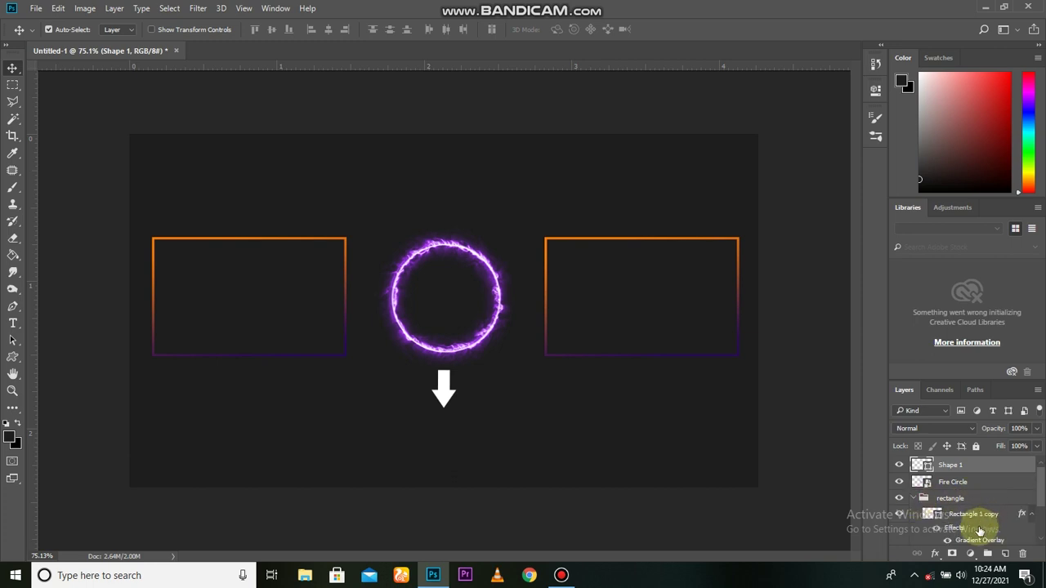
{"action": "left_click_drag", "start_coordinate": [980, 542], "coordinate": [973, 464]}
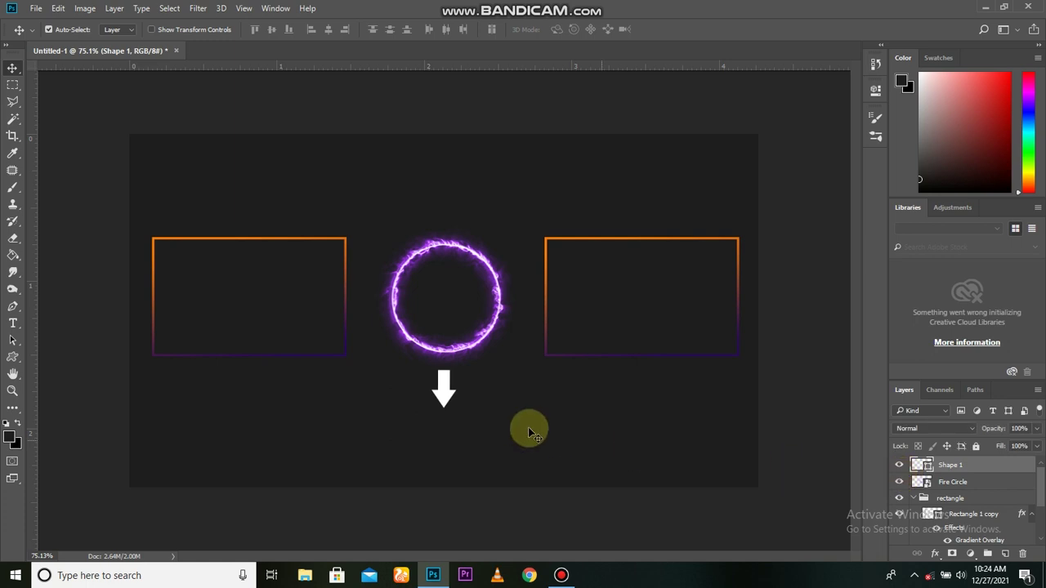
{"action": "scroll", "coordinate": [409, 449], "scroll_direction": "up", "scroll_amount": 1}
Type near-white text 'SUBSCRIBE TO MY CHANNEL' below the arrow
{"action": "left_click", "coordinate": [12, 324]}
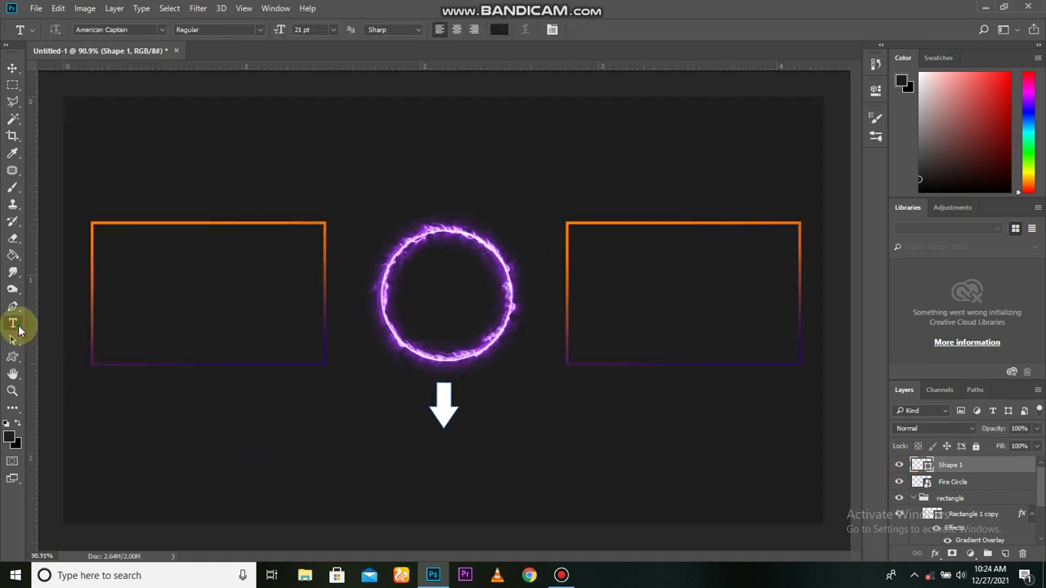
{"action": "left_click", "coordinate": [497, 29]}
{"action": "left_click_drag", "start_coordinate": [657, 200], "coordinate": [643, 193]}
{"action": "left_click", "coordinate": [931, 191]}
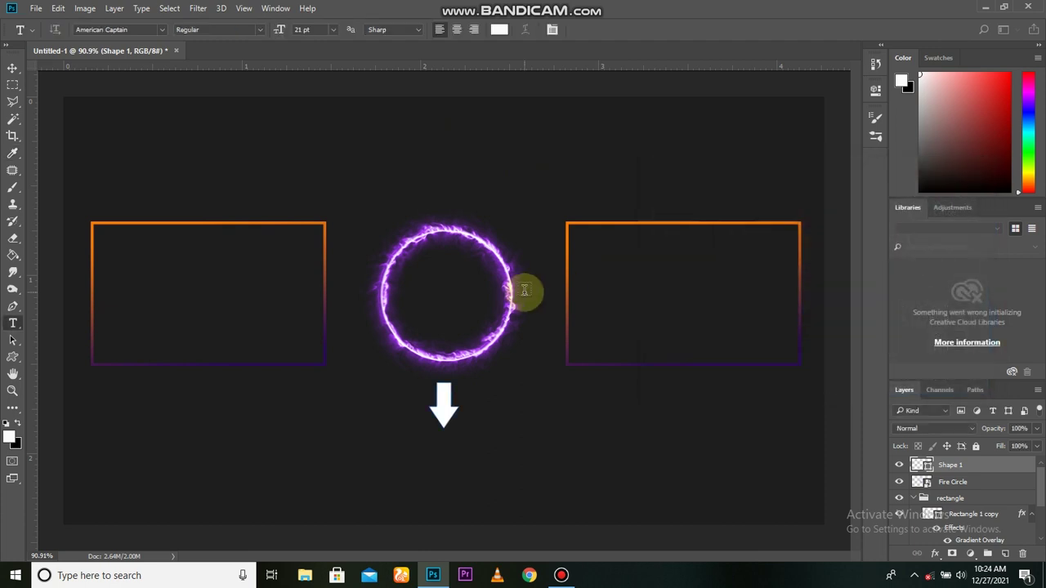
{"action": "scroll", "coordinate": [449, 347], "scroll_direction": "down", "scroll_amount": 1}
{"action": "left_click", "coordinate": [304, 449]}
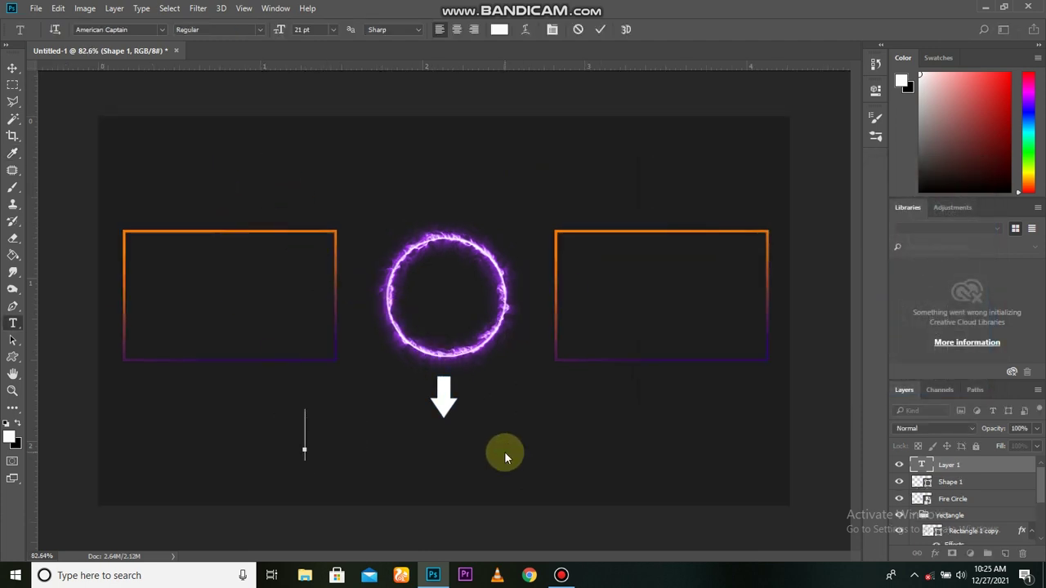
{"action": "type", "text": "SUBSCRIBE TO MY CHANN"}
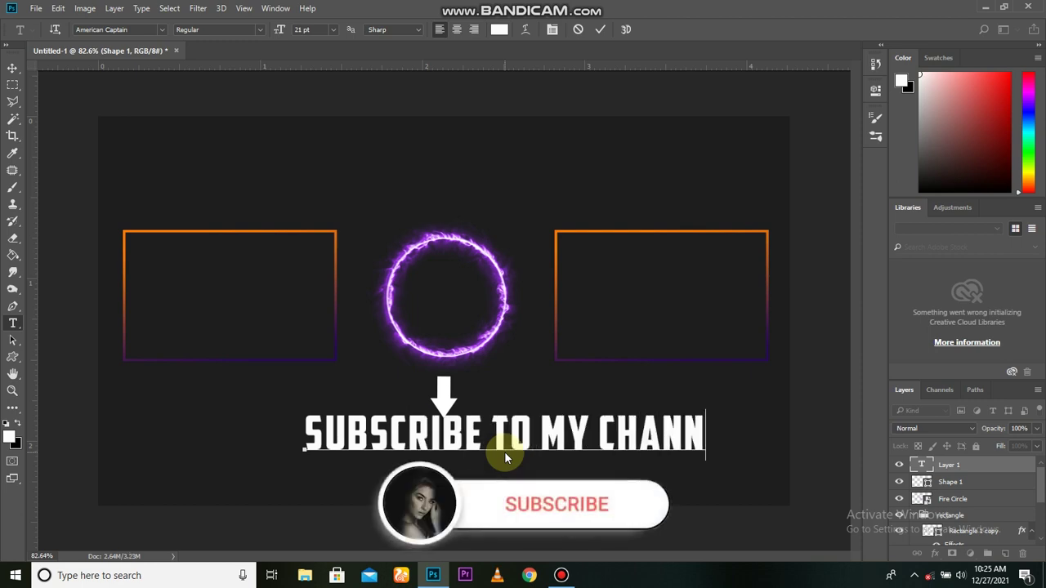
{"action": "type", "text": "EL"}
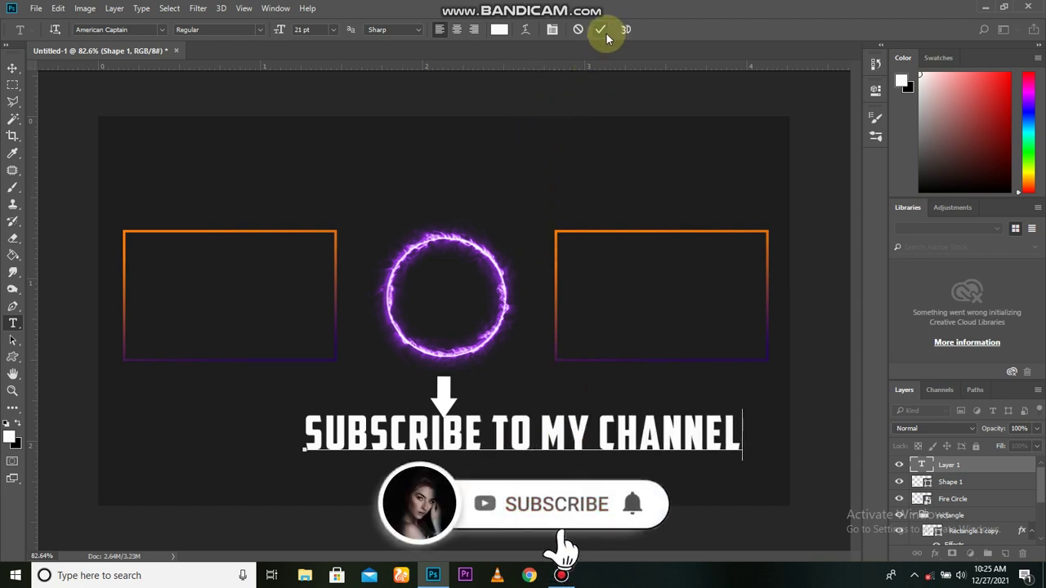
{"action": "left_click", "coordinate": [600, 30]}
Scale the subscribe text to about 67% and position it under the arrow
{"action": "key", "text": "ctrl+t"}
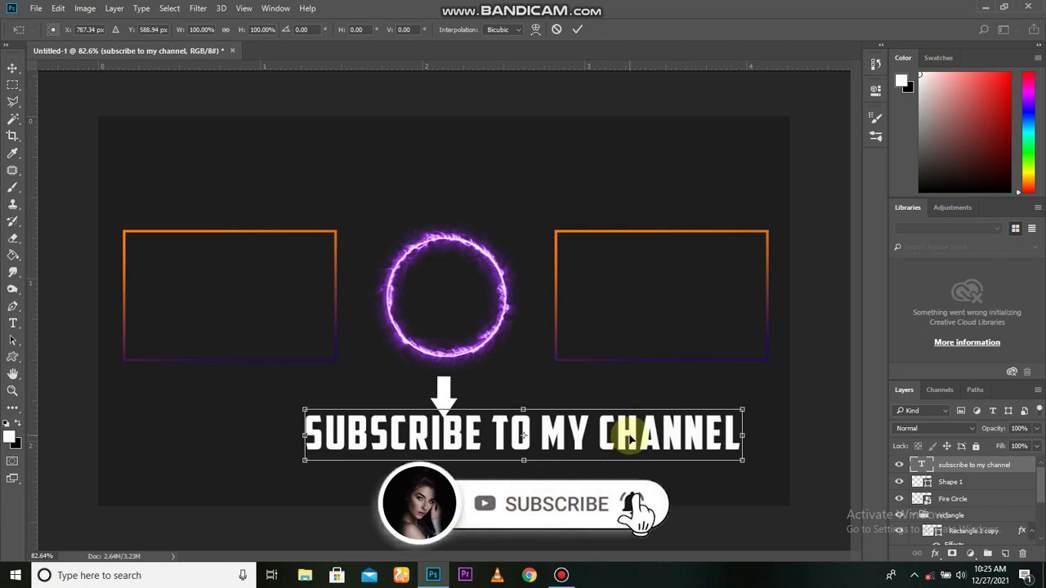
{"action": "left_click_drag", "start_coordinate": [626, 432], "coordinate": [560, 441]}
{"action": "left_click_drag", "start_coordinate": [672, 419], "coordinate": [549, 436]}
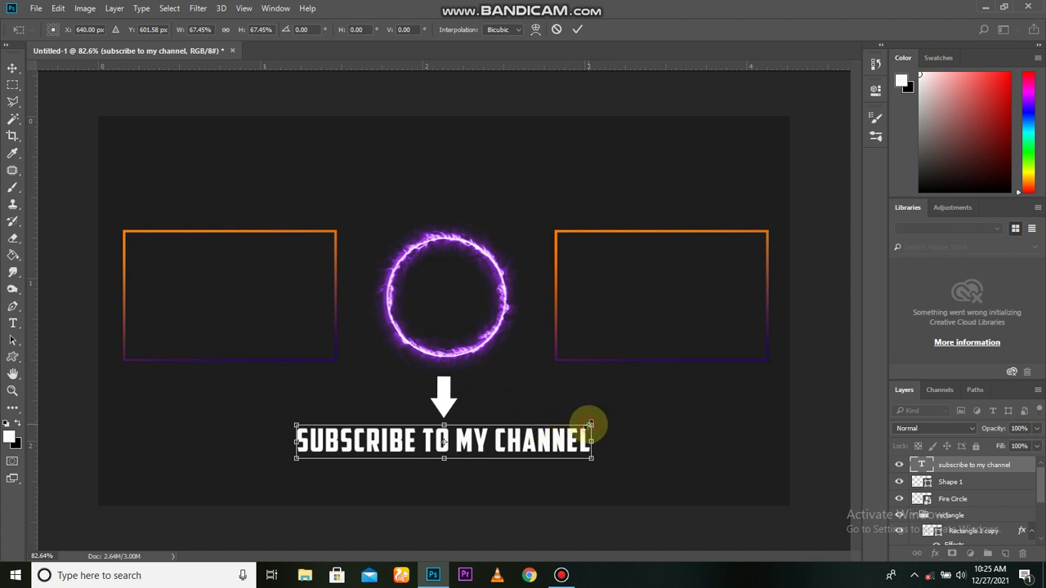
{"action": "left_click_drag", "start_coordinate": [591, 424], "coordinate": [586, 424]}
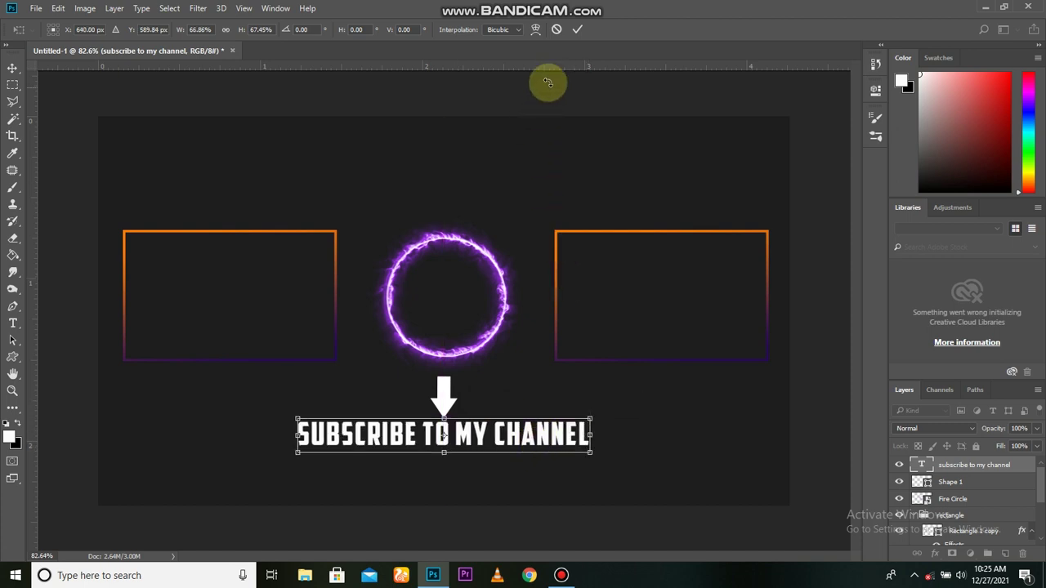
{"action": "left_click", "coordinate": [577, 29]}
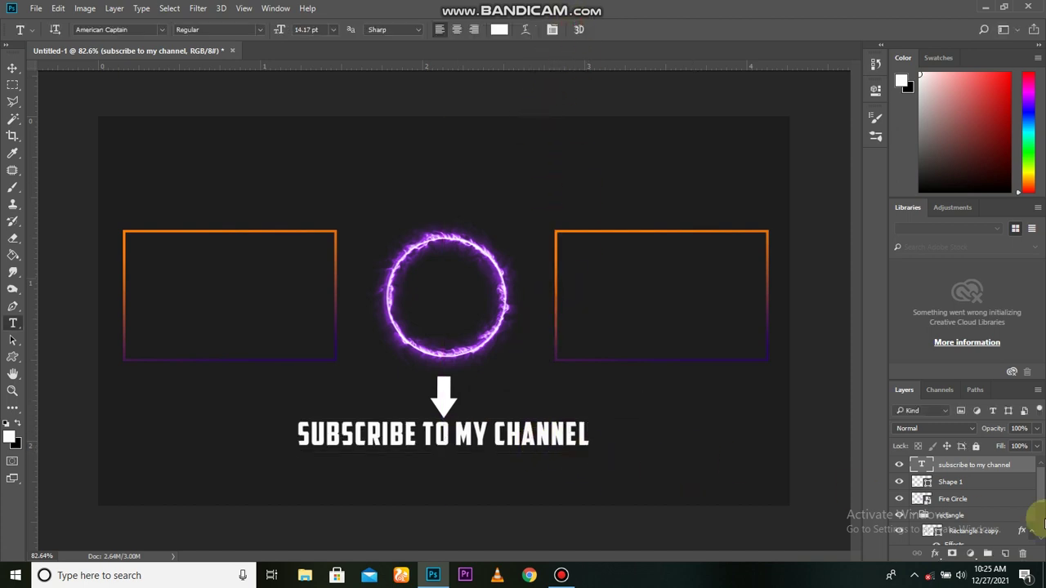
Set the subscribe line in Arial Regular and move it to centre under the arrow
{"action": "double_click", "coordinate": [917, 465]}
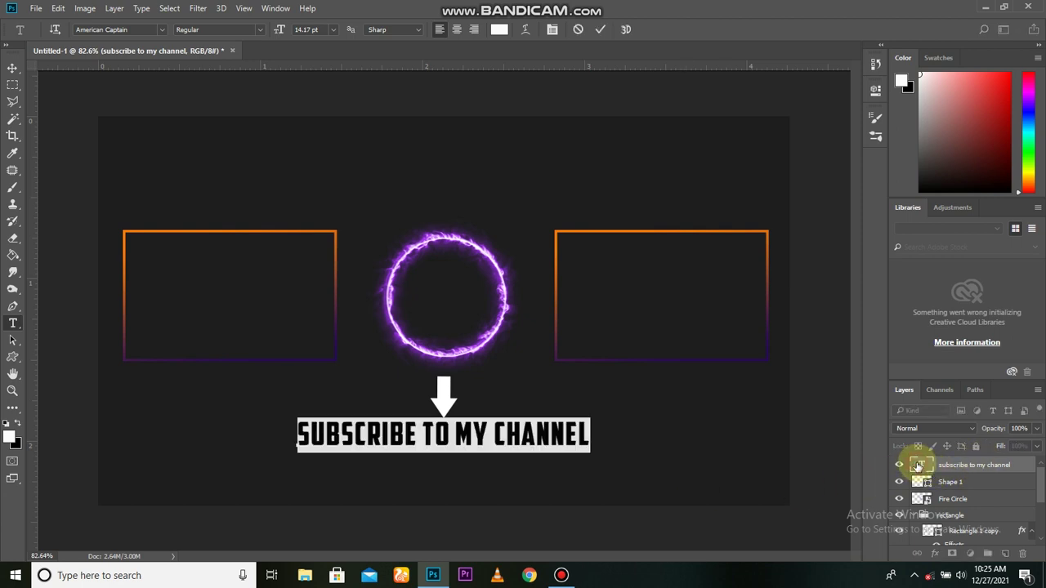
{"action": "left_click", "coordinate": [161, 30]}
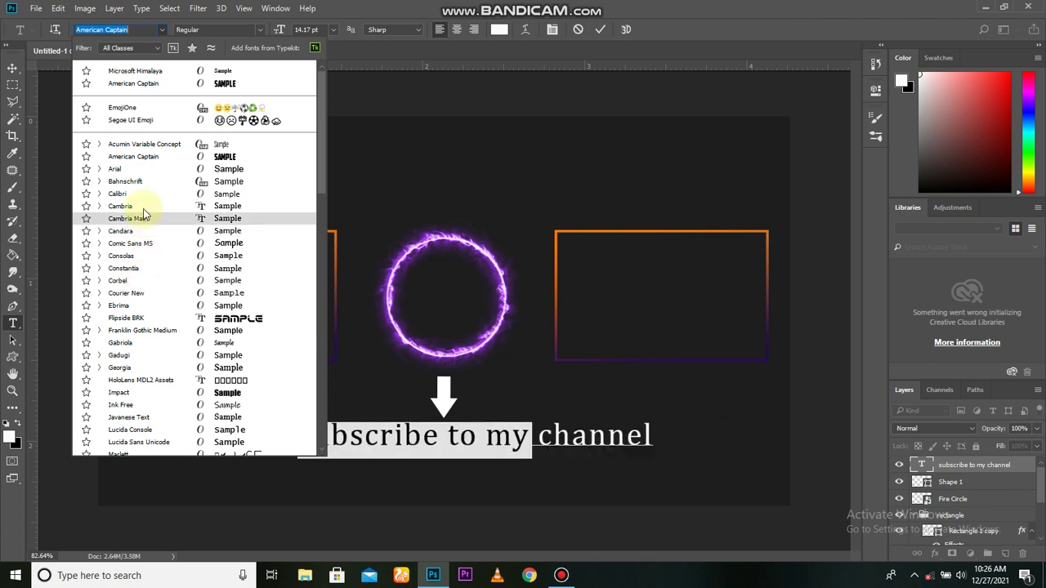
{"action": "key", "text": "Escape"}
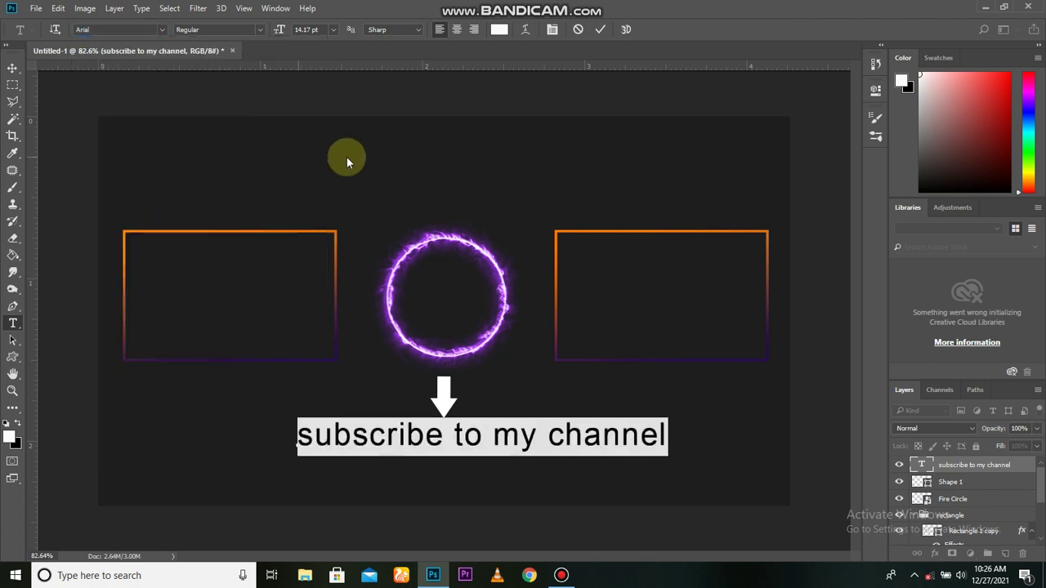
{"action": "left_click", "coordinate": [601, 31]}
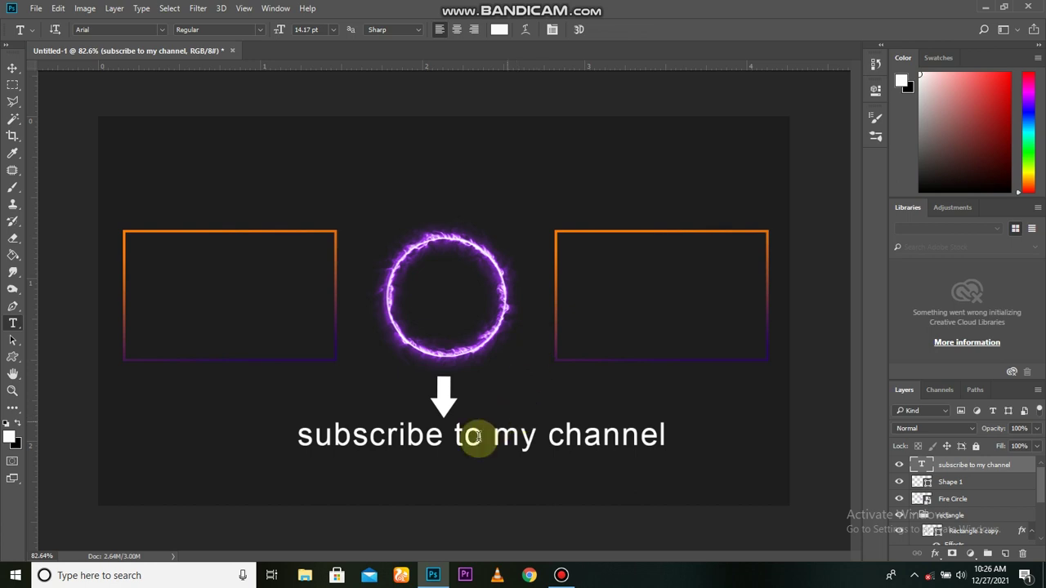
{"action": "key", "text": "v"}
{"action": "left_click_drag", "start_coordinate": [497, 437], "coordinate": [478, 443]}
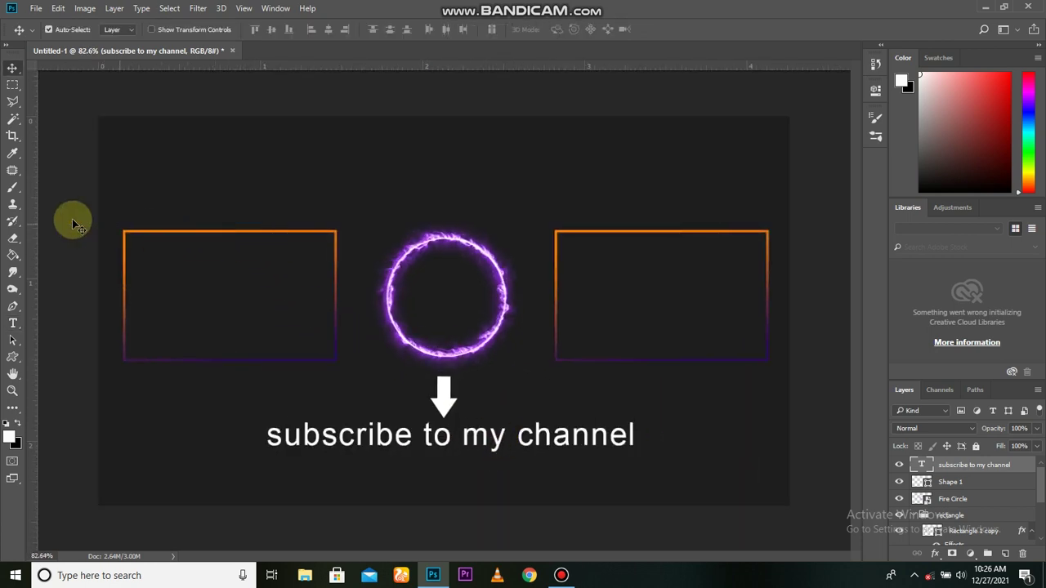
Add a white 'DONT FORGET TO LIKE AND COMMENT' headline in American Captain near the top
{"action": "left_click", "coordinate": [14, 323]}
{"action": "left_click", "coordinate": [254, 183]}
{"action": "type", "text": "d"}
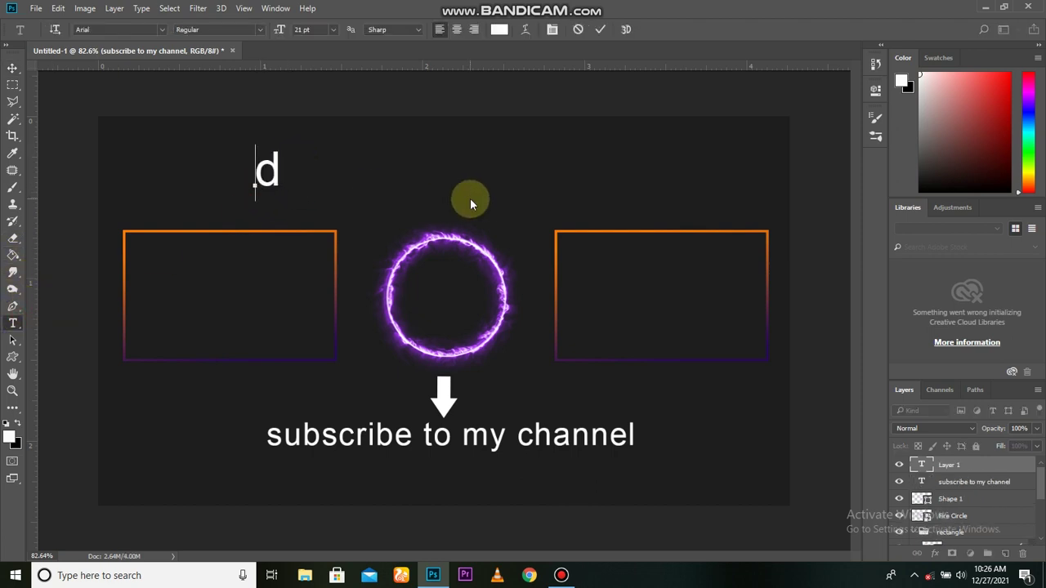
{"action": "key", "text": "BackSpace"}
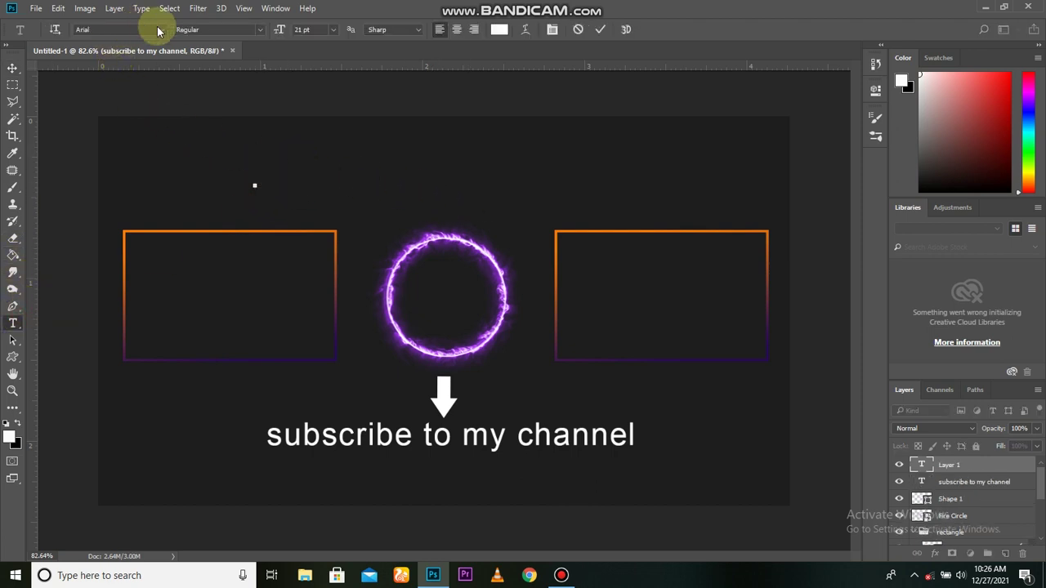
{"action": "left_click", "coordinate": [159, 30]}
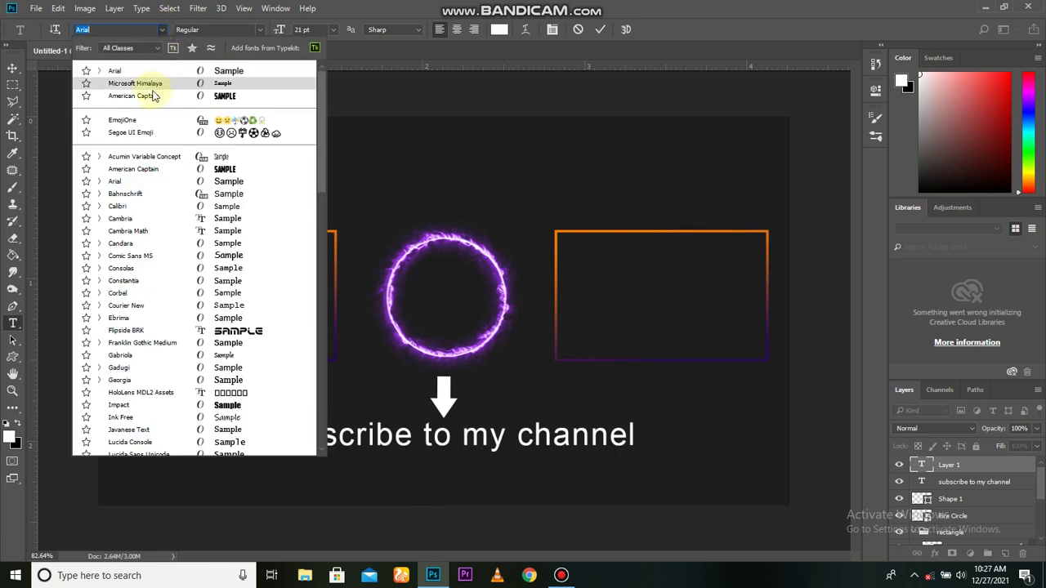
{"action": "left_click", "coordinate": [152, 96]}
{"action": "type", "text": "dont for"}
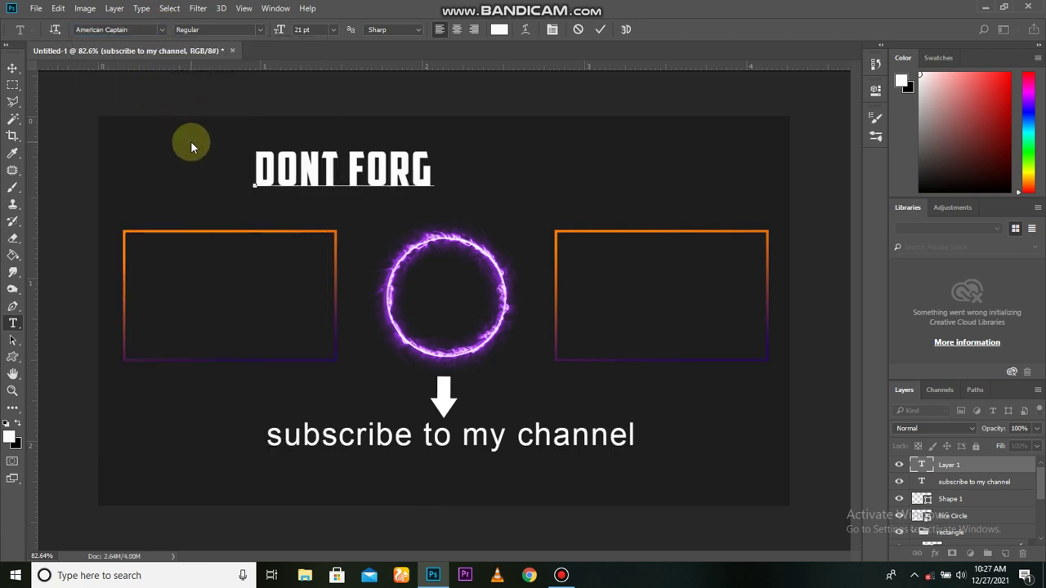
{"action": "type", "text": "o like and"}
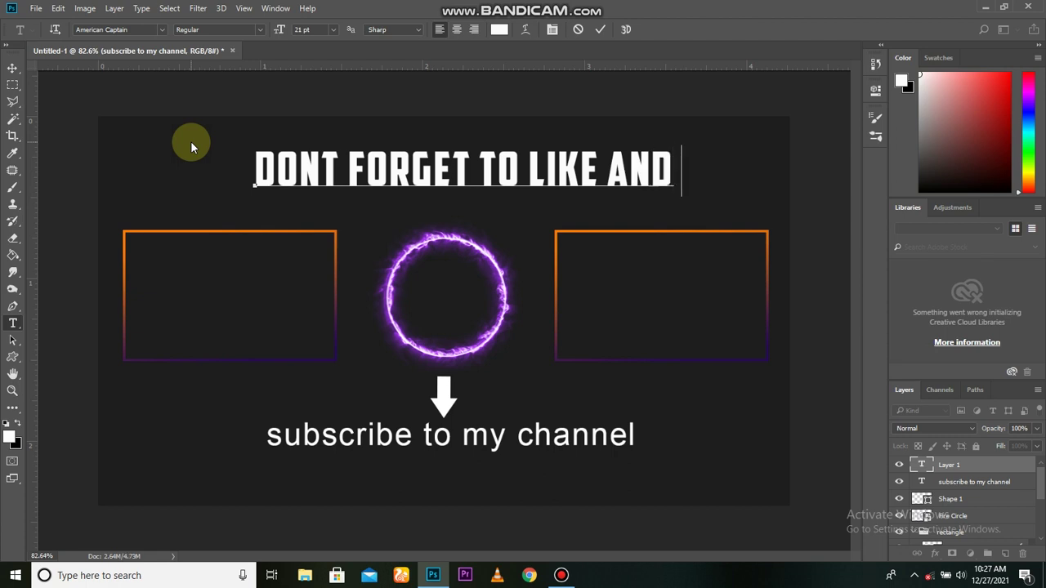
{"action": "type", "text": " comment"}
{"action": "left_click", "coordinate": [599, 28]}
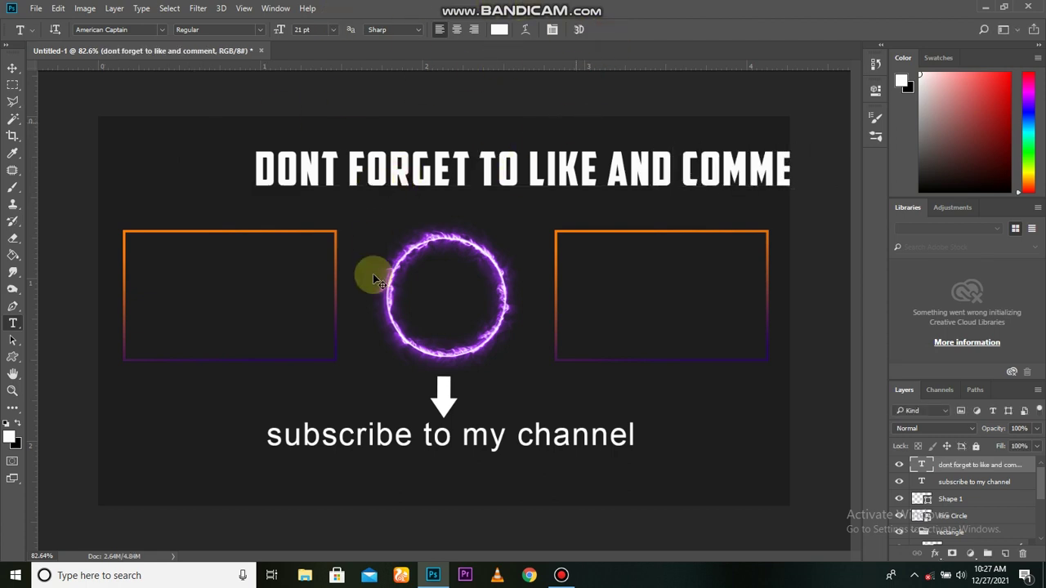
Scale and centre the headline across the top of the banner, above the frames
{"action": "key", "text": "ctrl+t"}
{"action": "mouse_move", "coordinate": [497, 187]}
{"action": "left_mouse_down"}
{"action": "mouse_move", "coordinate": [490, 200]}
{"action": "mouse_move", "coordinate": [470, 196]}
{"action": "left_mouse_up"}
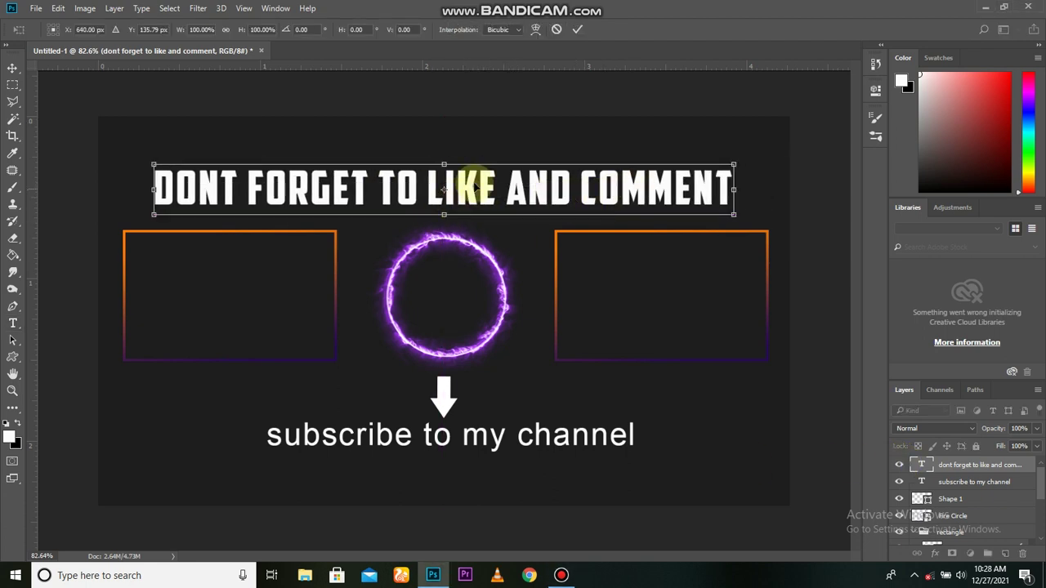
{"action": "left_click_drag", "start_coordinate": [539, 196], "coordinate": [539, 186]}
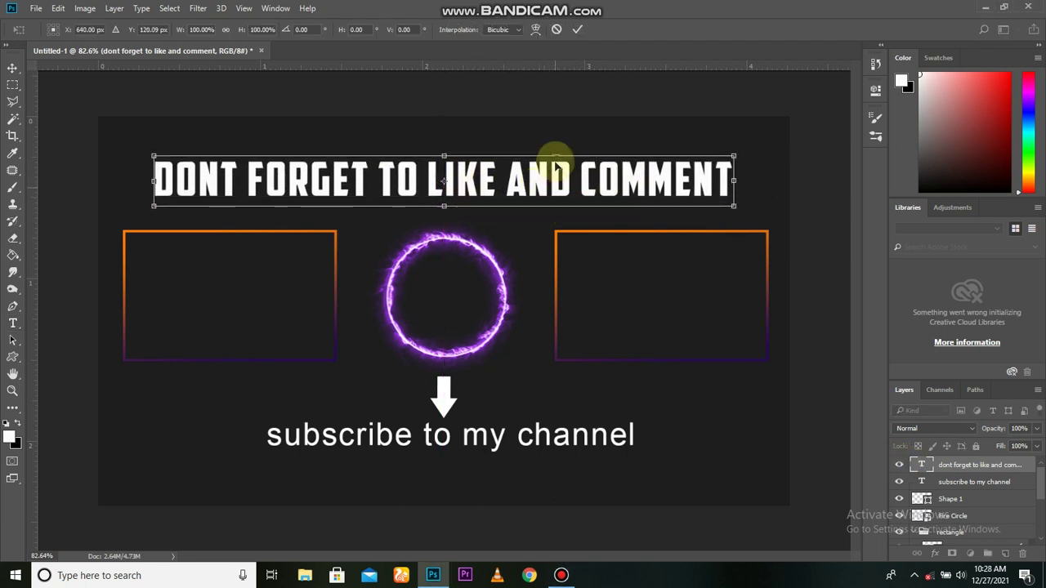
{"action": "left_click", "coordinate": [577, 31]}
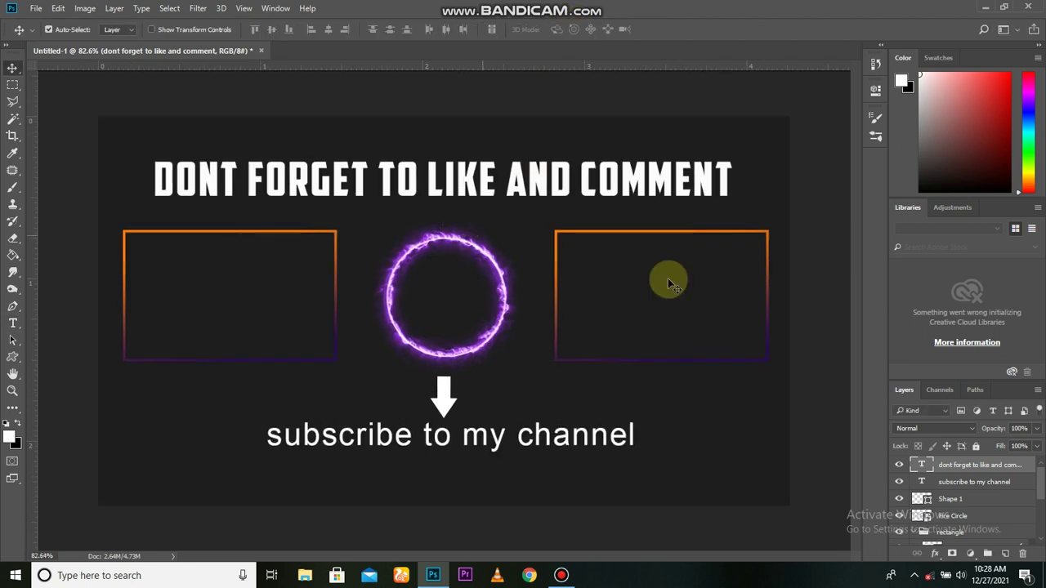
Give the headline layer a 4 px black outside stroke
{"action": "double_click", "coordinate": [1025, 465]}
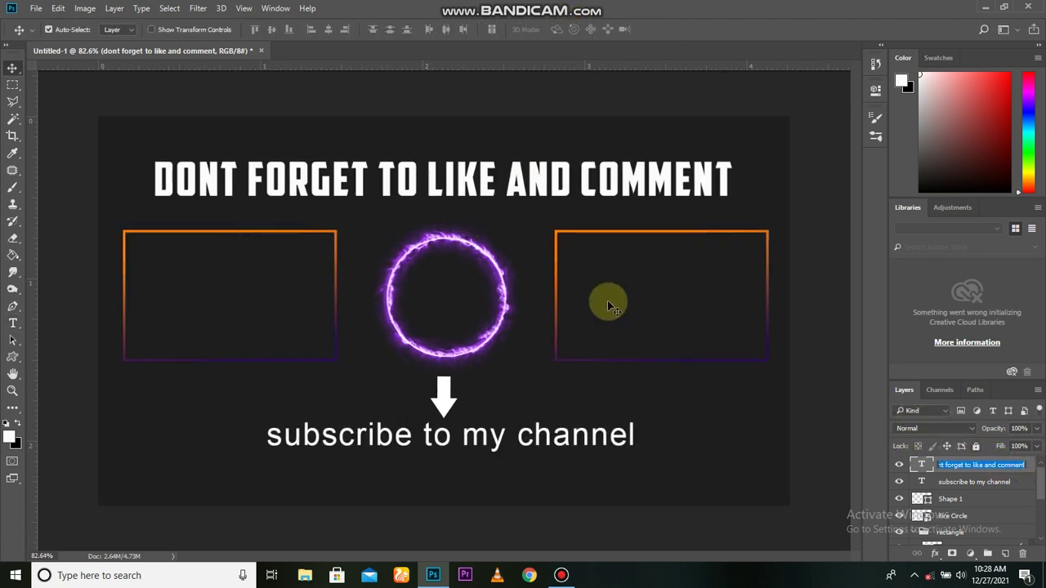
{"action": "double_click", "coordinate": [1033, 465]}
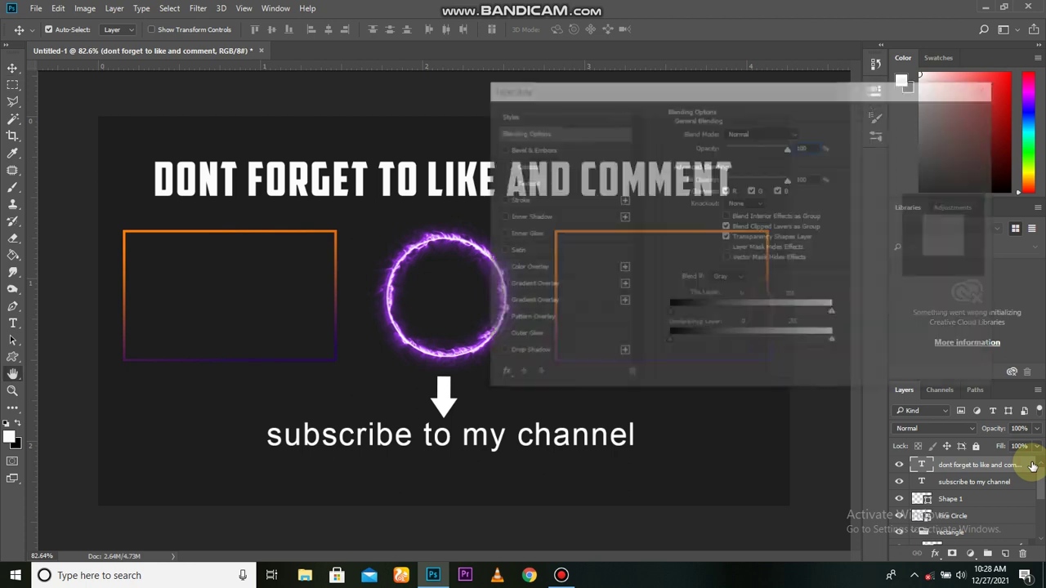
{"action": "left_click", "coordinate": [513, 199]}
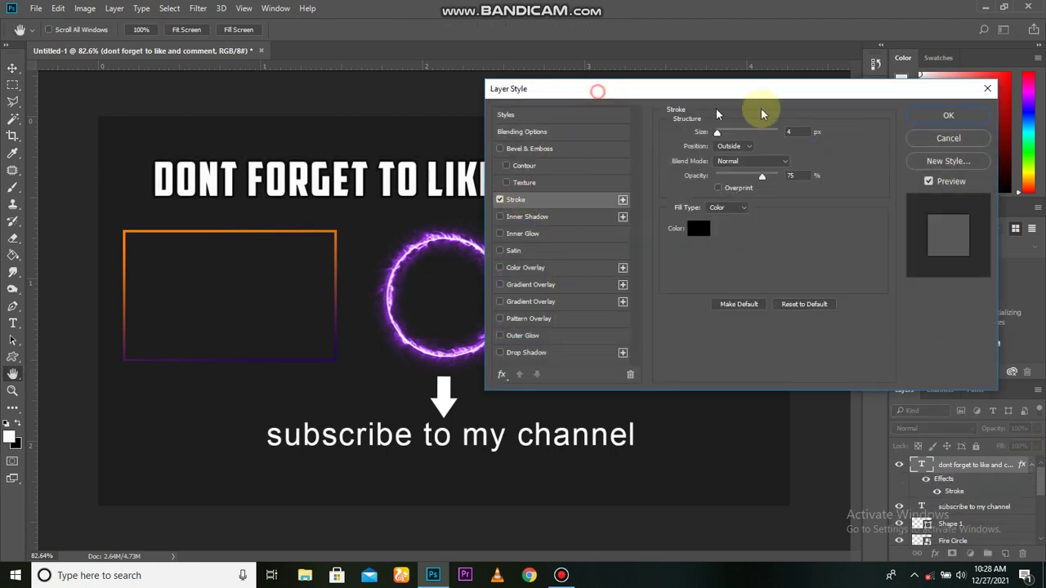
{"action": "left_click_drag", "start_coordinate": [598, 91], "coordinate": [757, 113]}
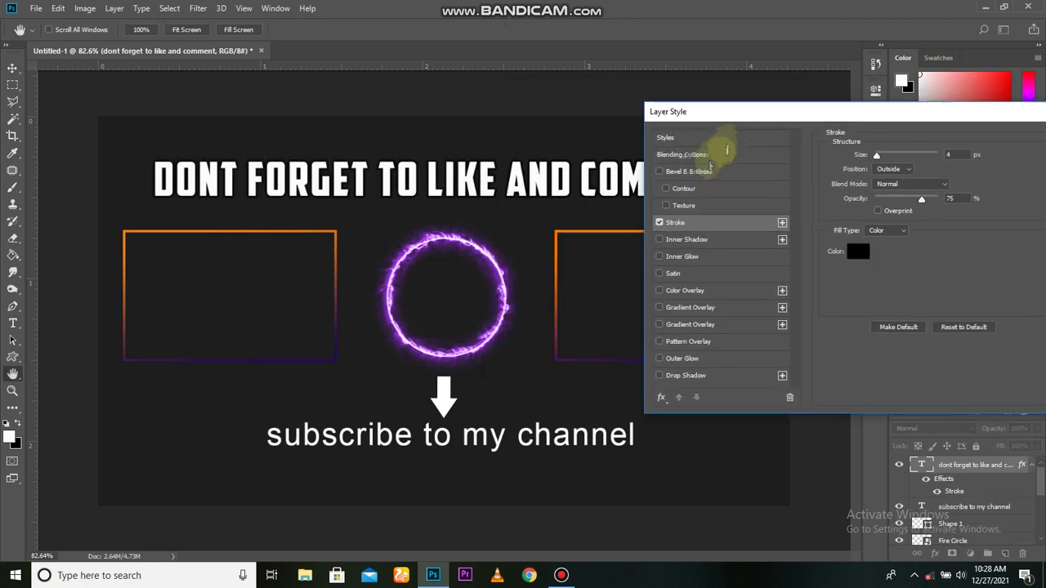
{"action": "left_click", "coordinate": [661, 172]}
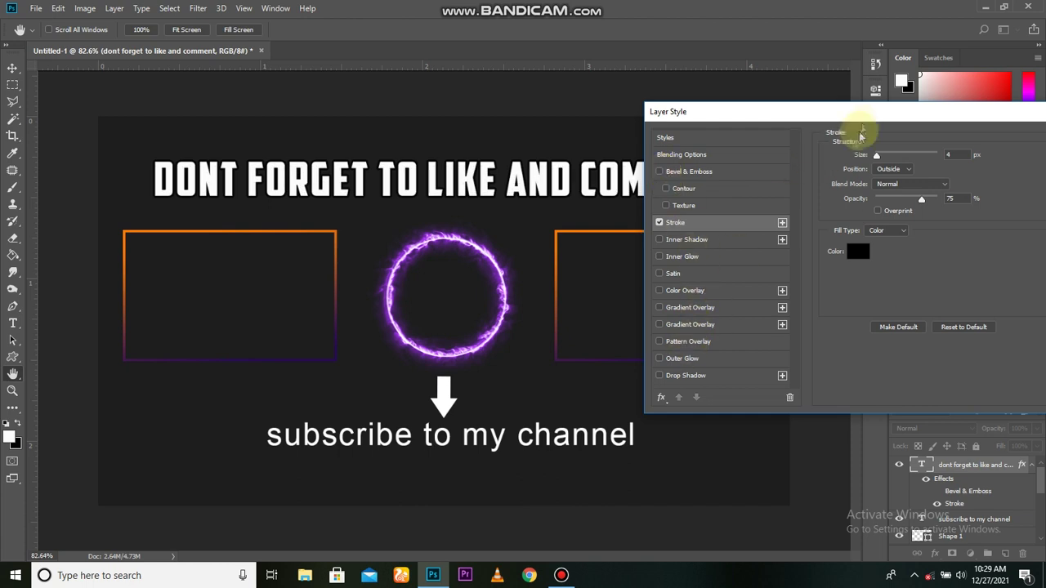
{"action": "left_click_drag", "start_coordinate": [927, 123], "coordinate": [729, 136]}
{"action": "left_click", "coordinate": [895, 155]}
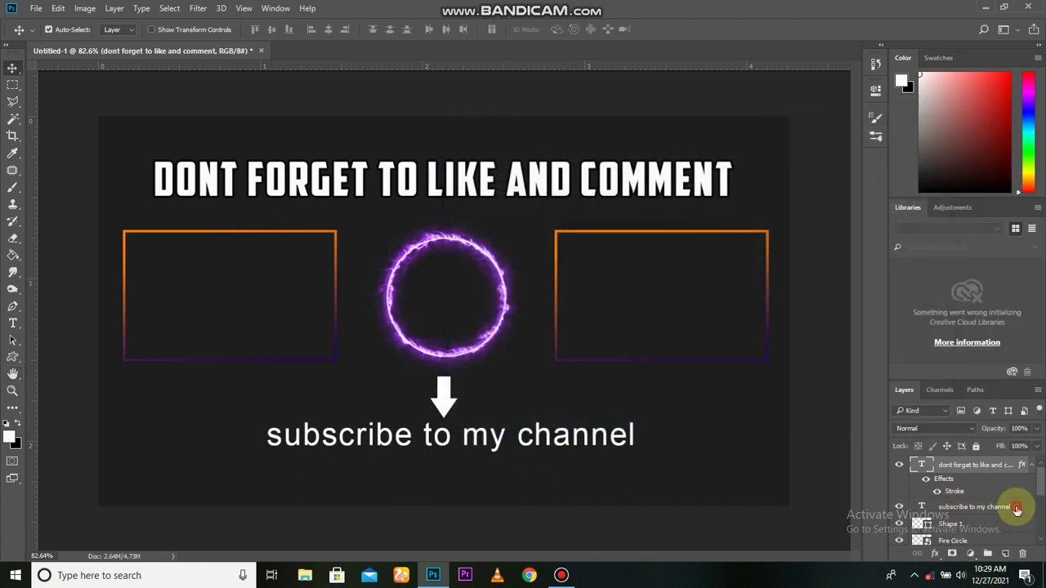
Add the same black outline stroke to the subscribe line
{"action": "double_click", "coordinate": [1017, 509]}
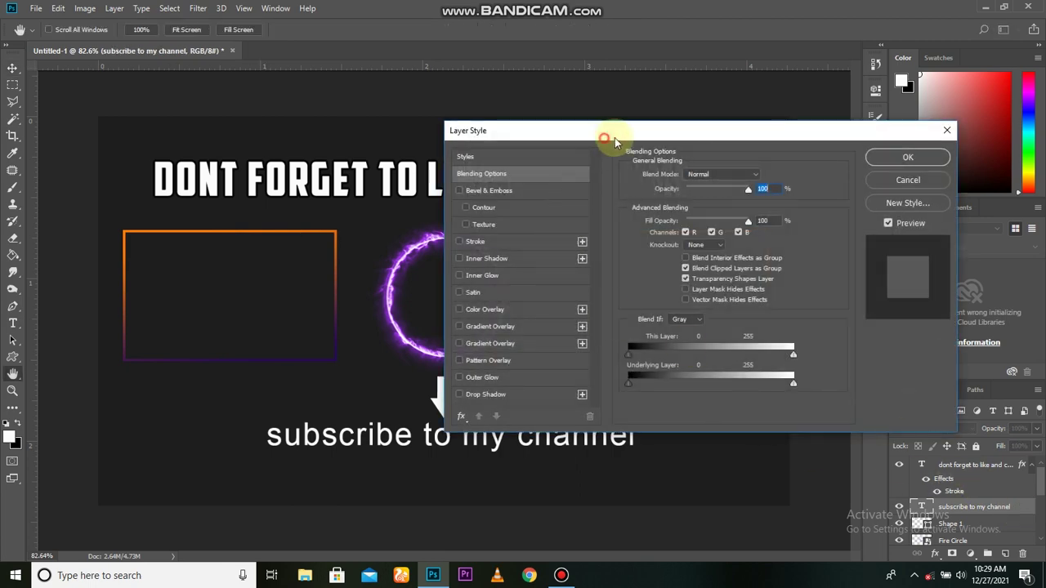
{"action": "left_click_drag", "start_coordinate": [605, 142], "coordinate": [728, 137]}
{"action": "left_click", "coordinate": [582, 236]}
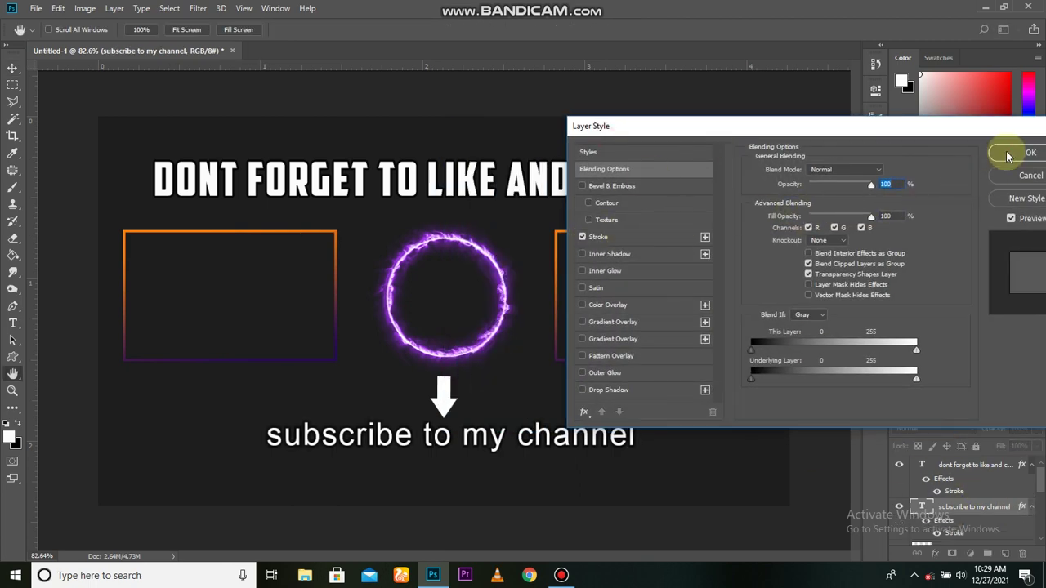
{"action": "left_click", "coordinate": [1008, 153]}
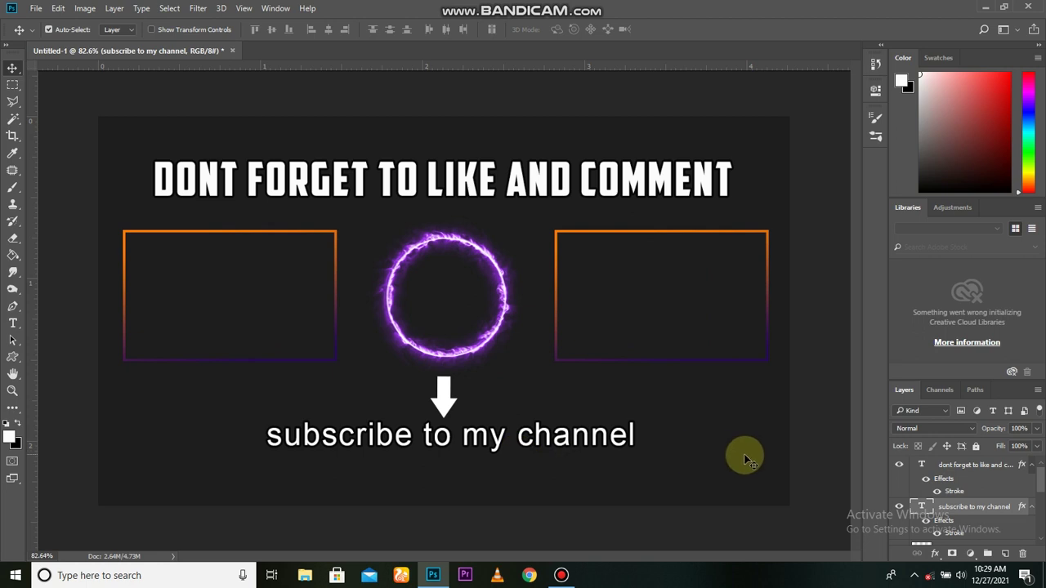
Embed the Facebook logo above the headline layer and shrink it into the bottom-left corner
{"action": "left_click", "coordinate": [966, 464]}
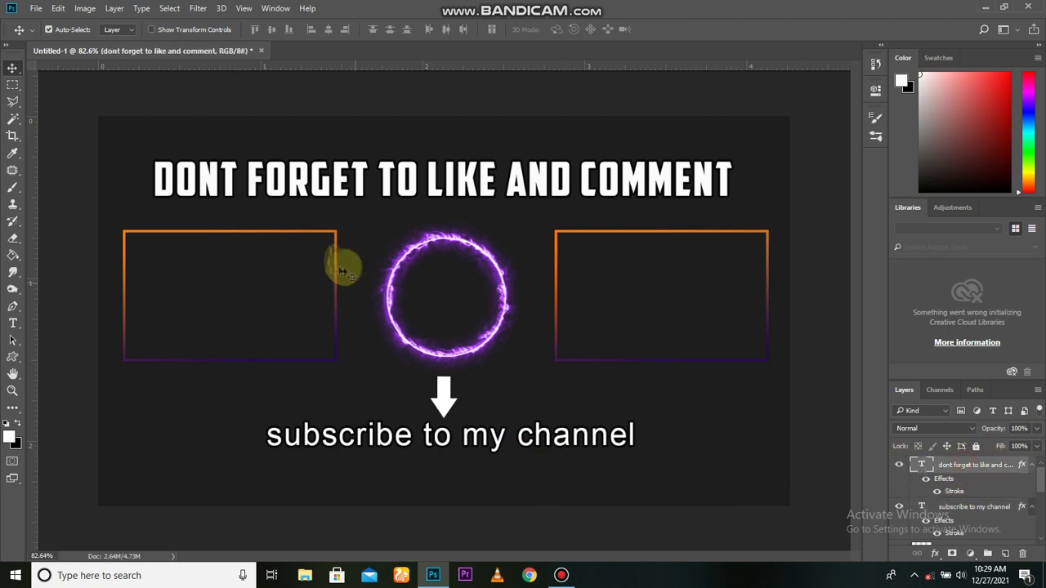
{"action": "left_click", "coordinate": [36, 9]}
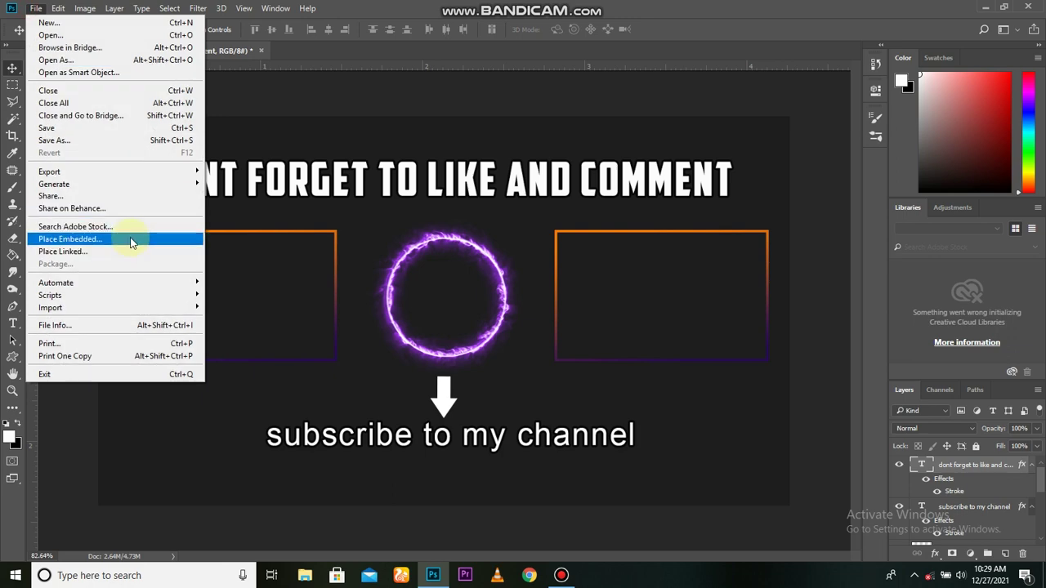
{"action": "left_click", "coordinate": [130, 239]}
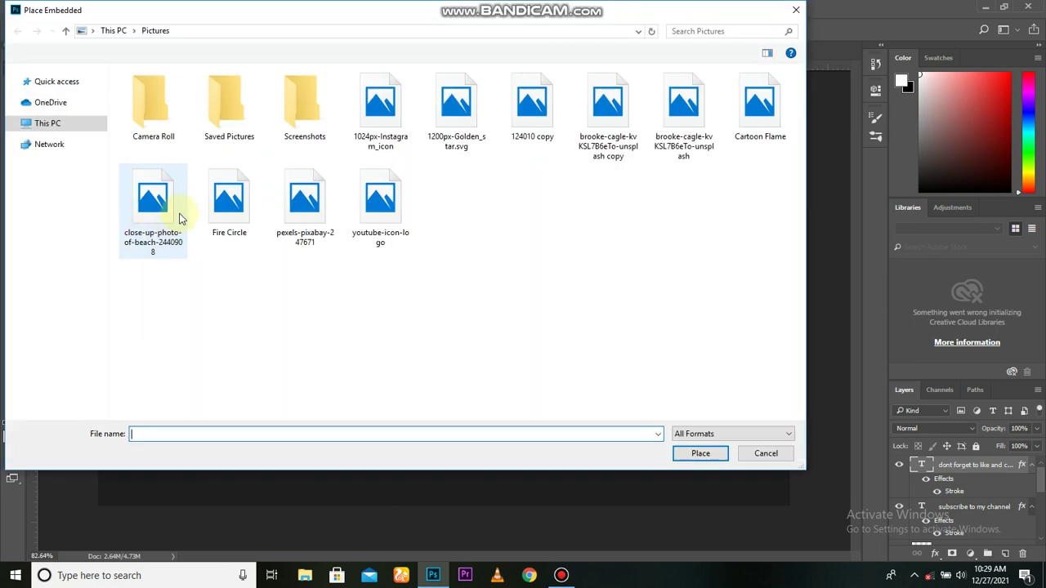
{"action": "double_click", "coordinate": [549, 124]}
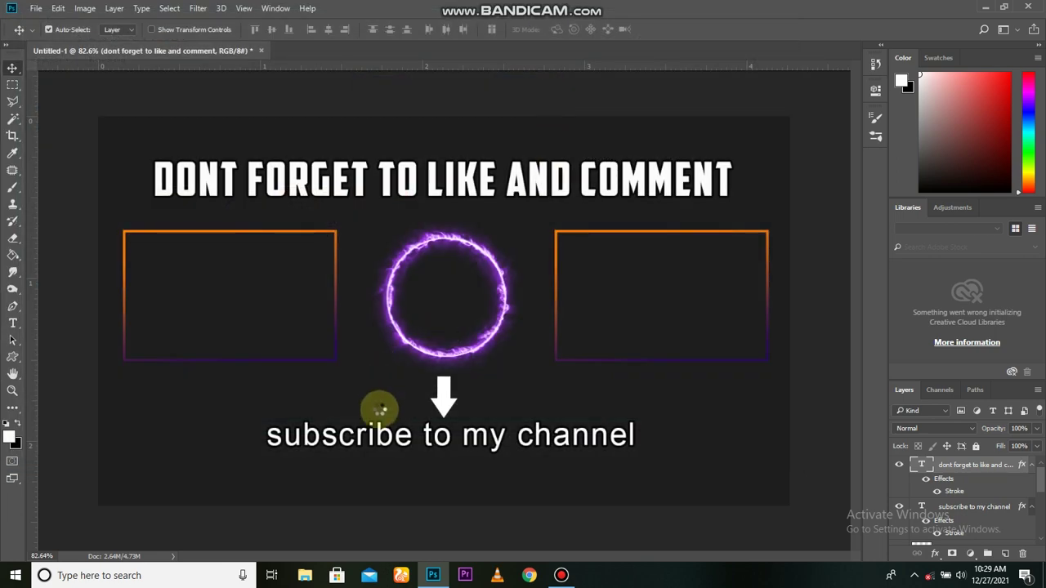
{"action": "mouse_move", "coordinate": [636, 119]}
{"action": "left_mouse_down"}
{"action": "mouse_move", "coordinate": [608, 169]}
{"action": "mouse_move", "coordinate": [463, 324]}
{"action": "mouse_move", "coordinate": [162, 445]}
{"action": "left_mouse_up"}
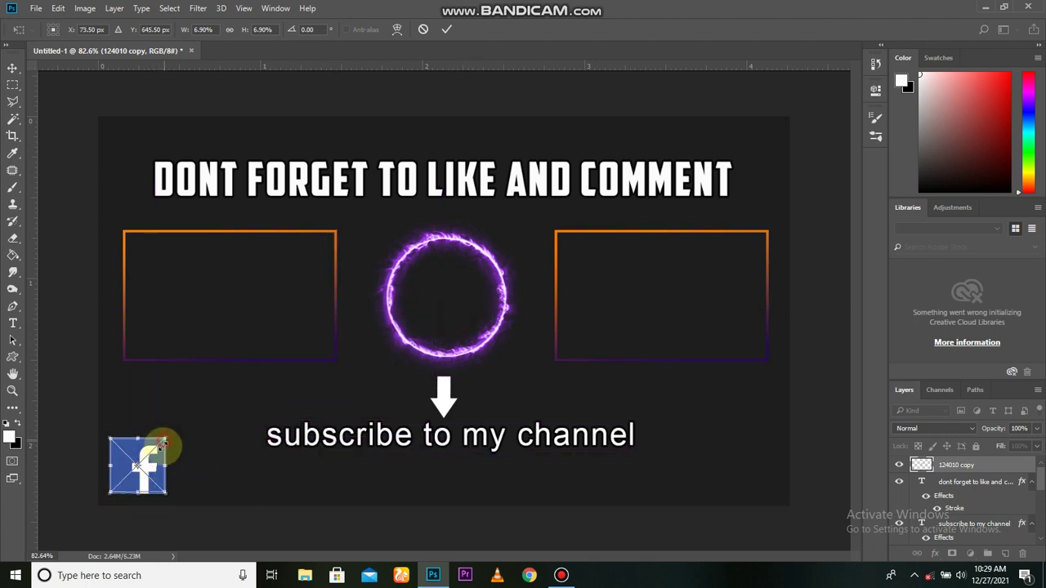
{"action": "left_click_drag", "start_coordinate": [163, 445], "coordinate": [165, 460]}
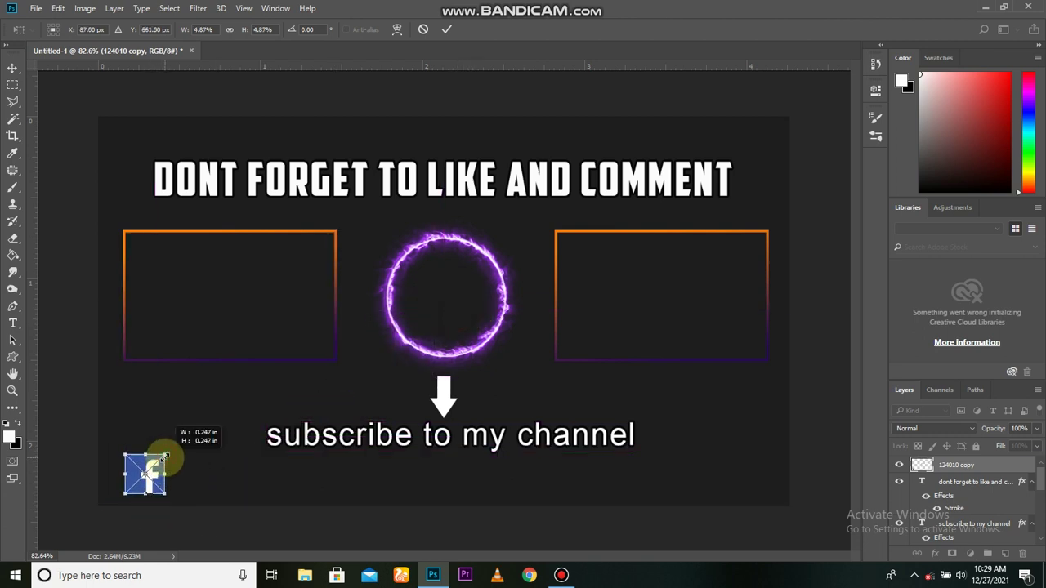
{"action": "left_click_drag", "start_coordinate": [165, 460], "coordinate": [156, 463]}
{"action": "scroll", "coordinate": [340, 244], "scroll_direction": "down", "scroll_amount": 1}
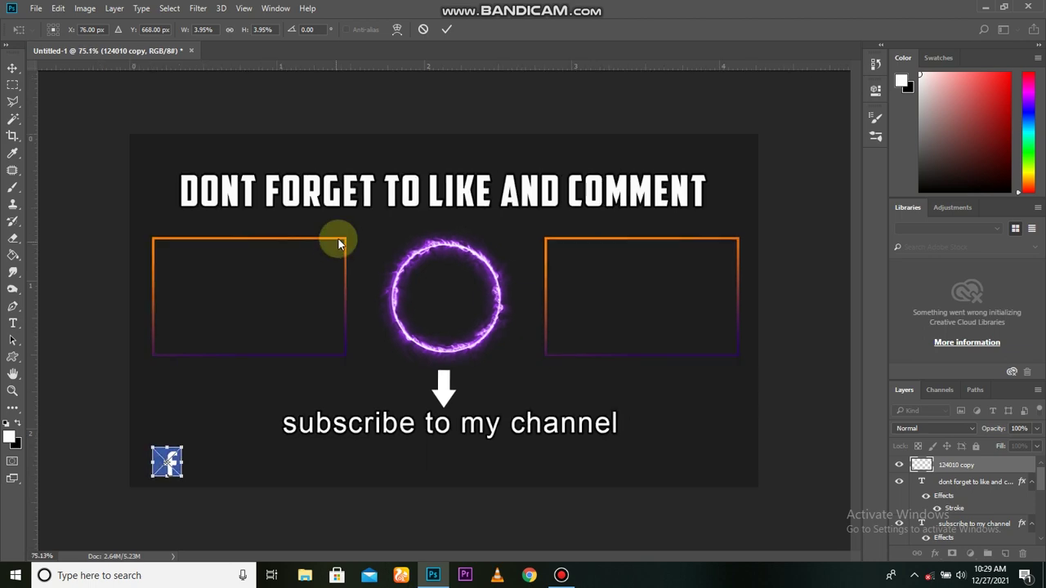
{"action": "left_click", "coordinate": [446, 29]}
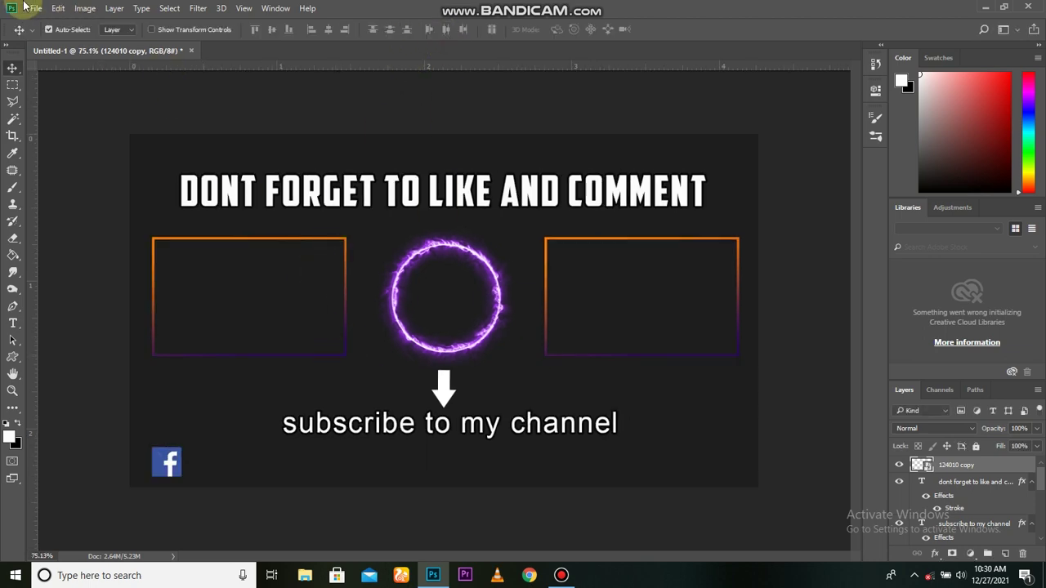
{"action": "left_click", "coordinate": [36, 8]}
Embed the Instagram icon, shrunk small at the bottom-centre below the text
{"action": "left_click", "coordinate": [66, 243]}
{"action": "double_click", "coordinate": [389, 131]}
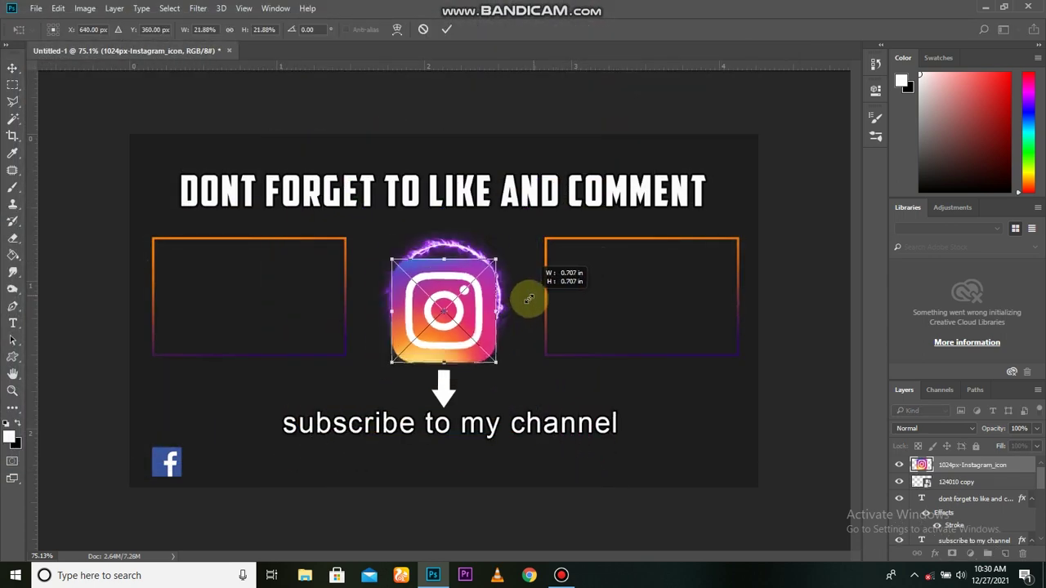
{"action": "mouse_move", "coordinate": [619, 139]}
{"action": "left_mouse_down"}
{"action": "mouse_move", "coordinate": [464, 325]}
{"action": "mouse_move", "coordinate": [370, 479]}
{"action": "mouse_move", "coordinate": [375, 464]}
{"action": "left_mouse_up"}
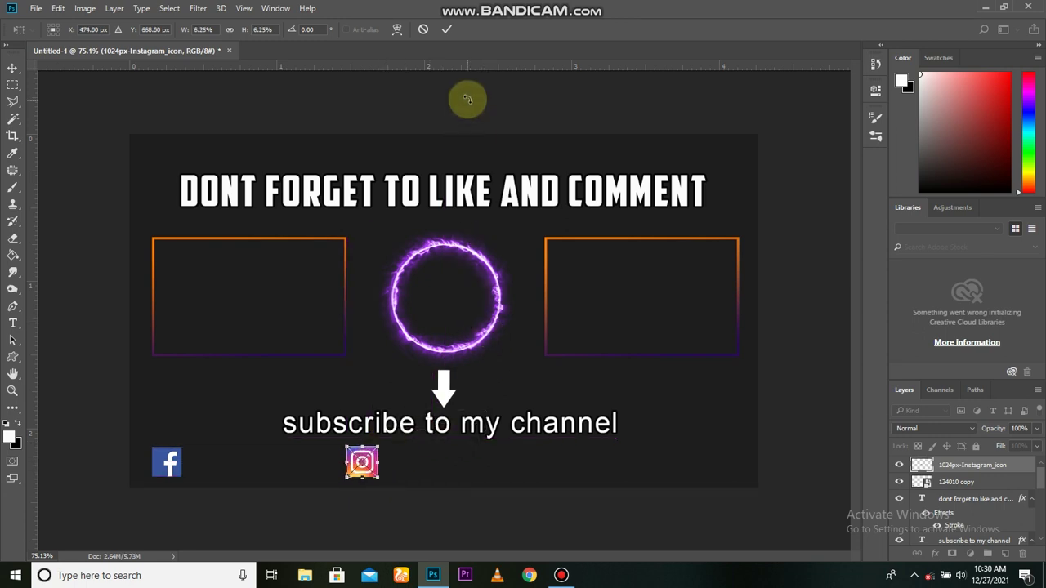
{"action": "left_click", "coordinate": [447, 29]}
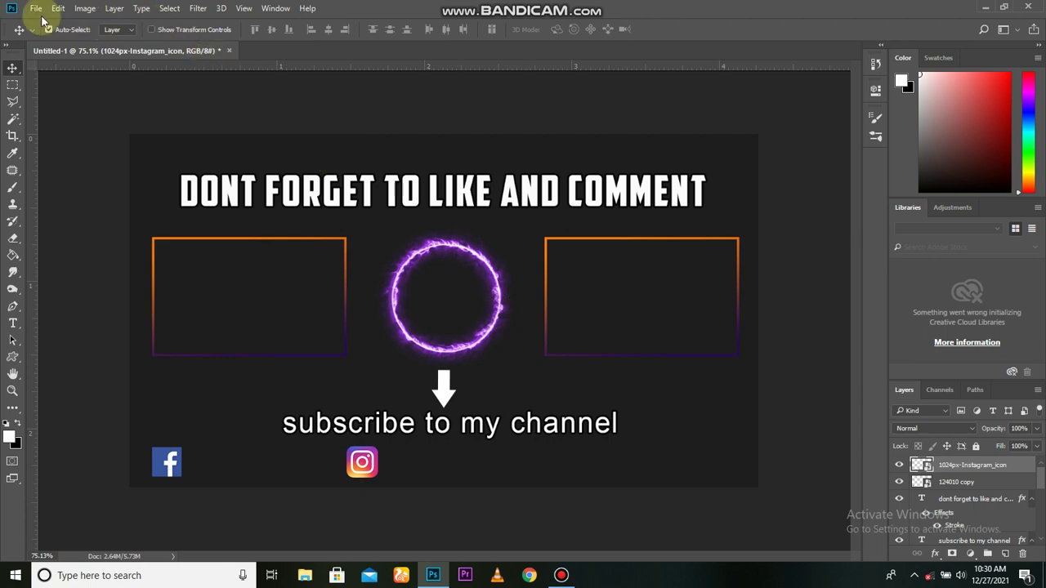
Embed the YouTube logo as a small icon at the bottom-right
{"action": "left_click", "coordinate": [36, 8]}
{"action": "left_click", "coordinate": [85, 240]}
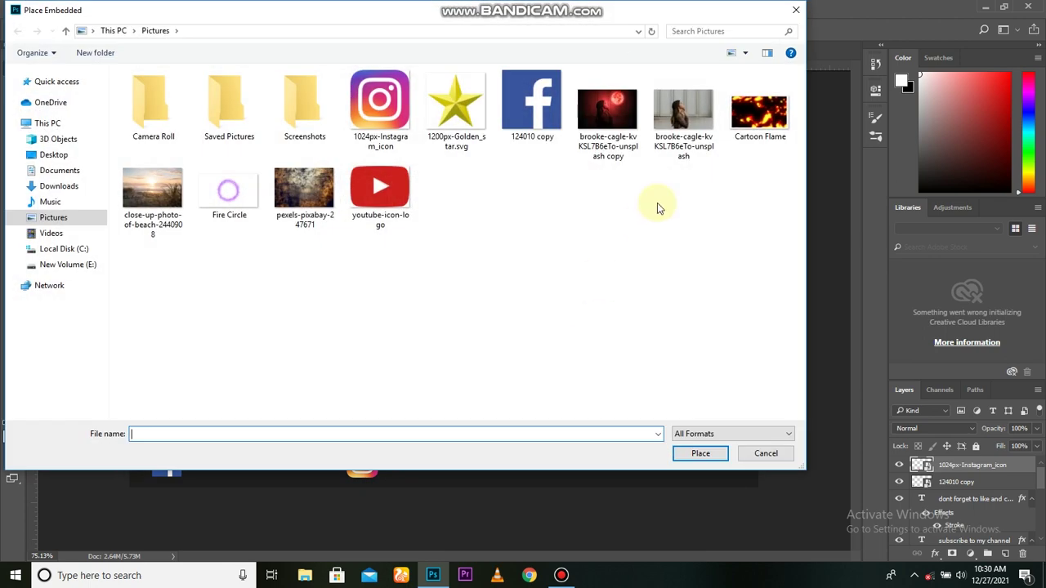
{"action": "double_click", "coordinate": [363, 198]}
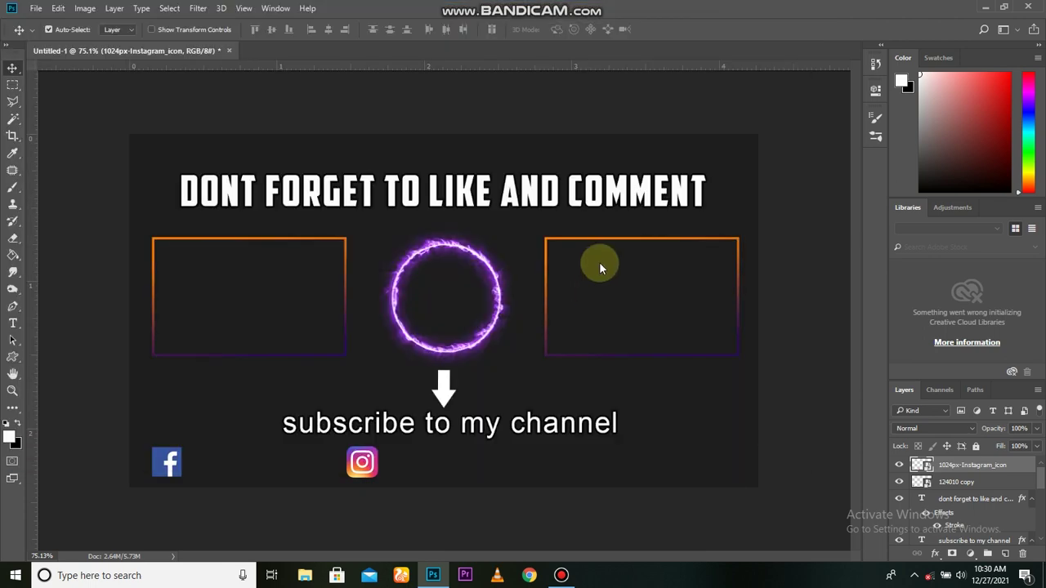
{"action": "mouse_move", "coordinate": [694, 137]}
{"action": "left_mouse_down"}
{"action": "mouse_move", "coordinate": [503, 298]}
{"action": "mouse_move", "coordinate": [450, 304]}
{"action": "mouse_move", "coordinate": [621, 467]}
{"action": "left_mouse_up"}
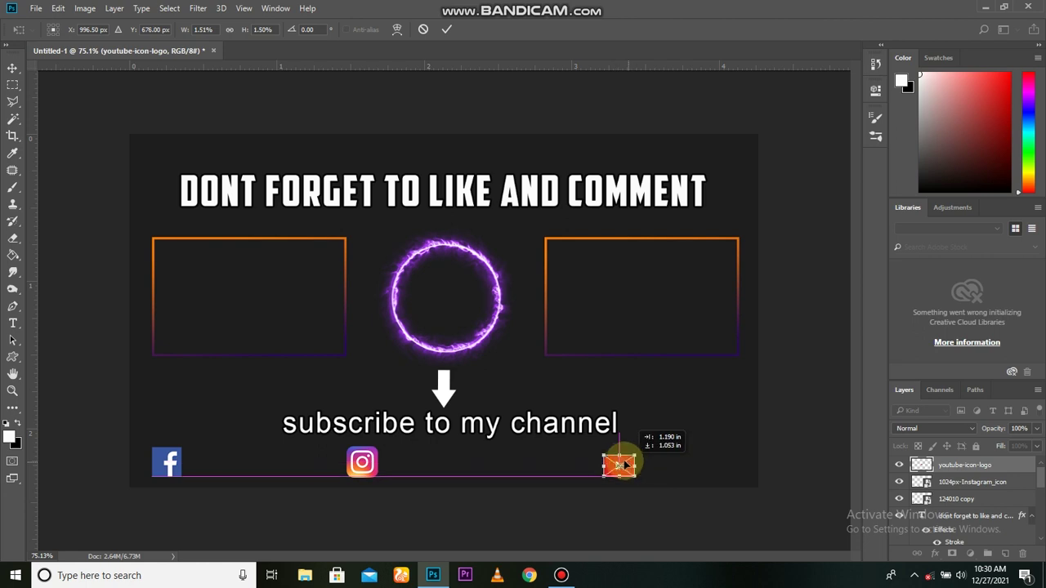
{"action": "left_click", "coordinate": [446, 29]}
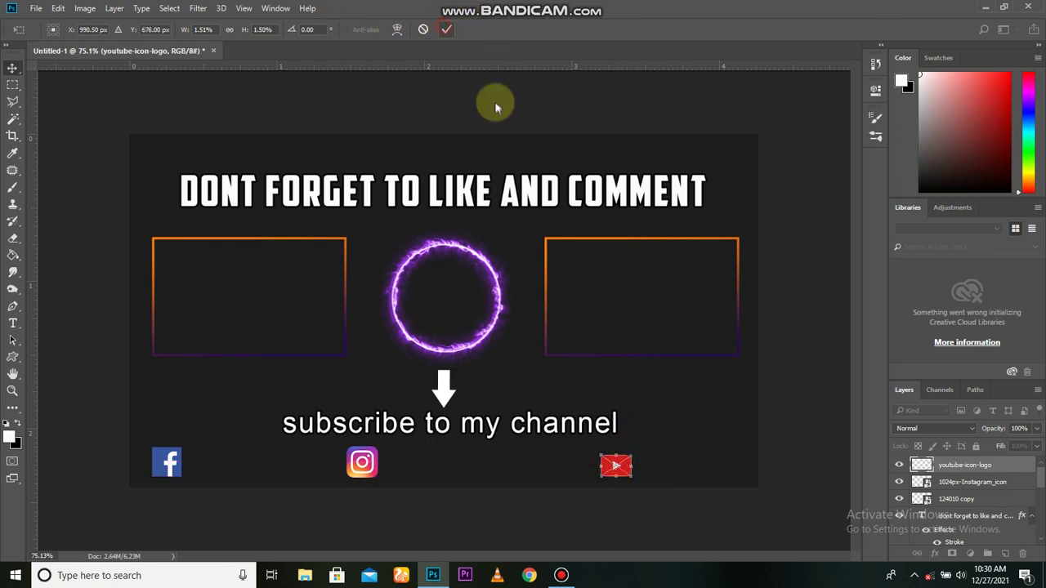
Align the Instagram icon in a row with the Facebook and YouTube icons
{"action": "left_click", "coordinate": [362, 463]}
{"action": "left_click_drag", "start_coordinate": [365, 467], "coordinate": [381, 471]}
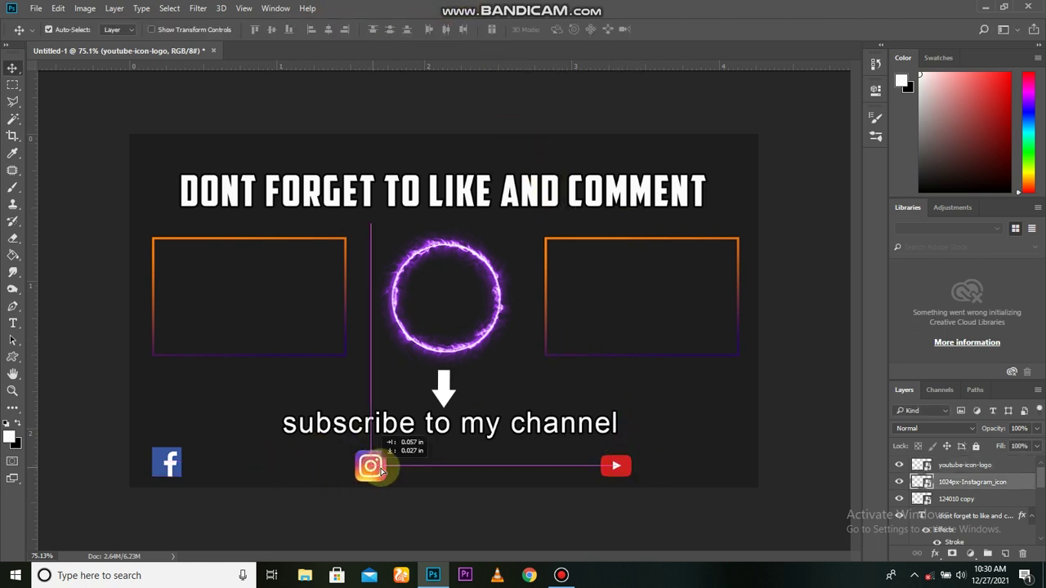
{"action": "scroll", "coordinate": [575, 456], "scroll_direction": "down", "scroll_amount": 1}
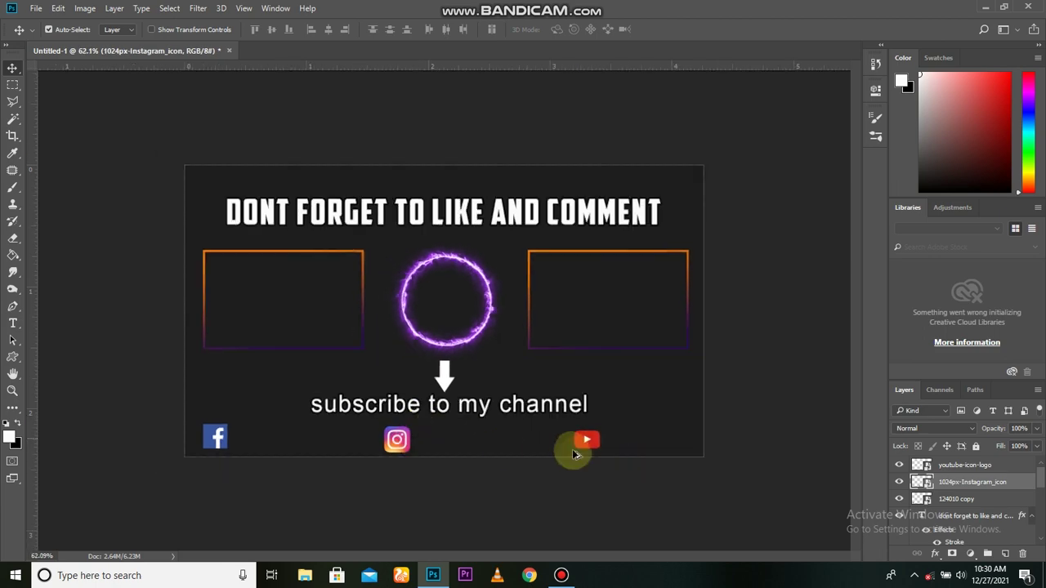
{"action": "scroll", "coordinate": [518, 450], "scroll_direction": "up", "scroll_amount": 1}
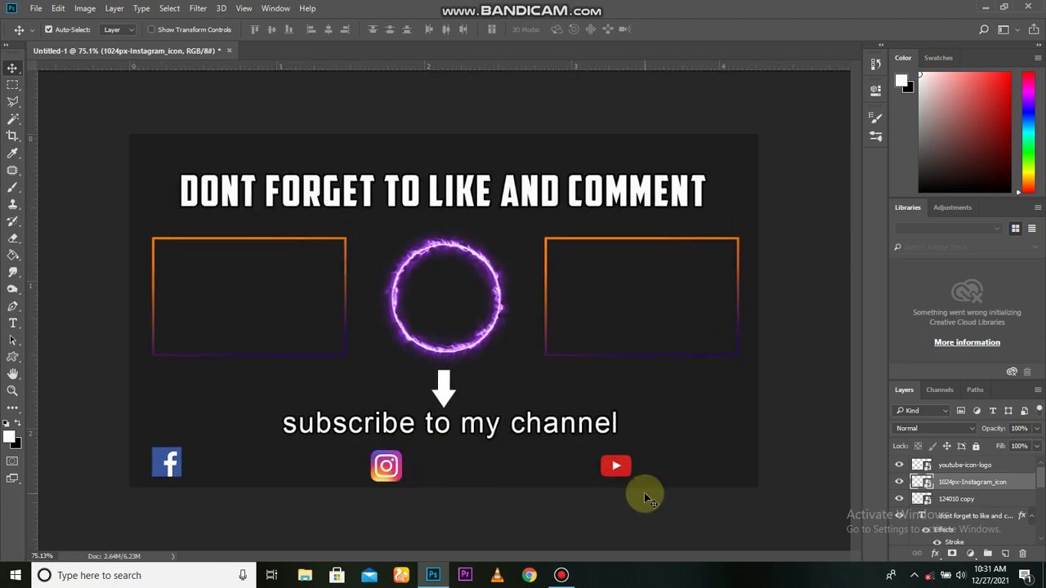
{"action": "scroll", "coordinate": [498, 469], "scroll_direction": "up", "scroll_amount": 1}
{"action": "left_click_drag", "start_coordinate": [372, 487], "coordinate": [372, 483]}
{"action": "scroll", "coordinate": [367, 510], "scroll_direction": "down", "scroll_amount": 1}
{"action": "left_click", "coordinate": [964, 465]}
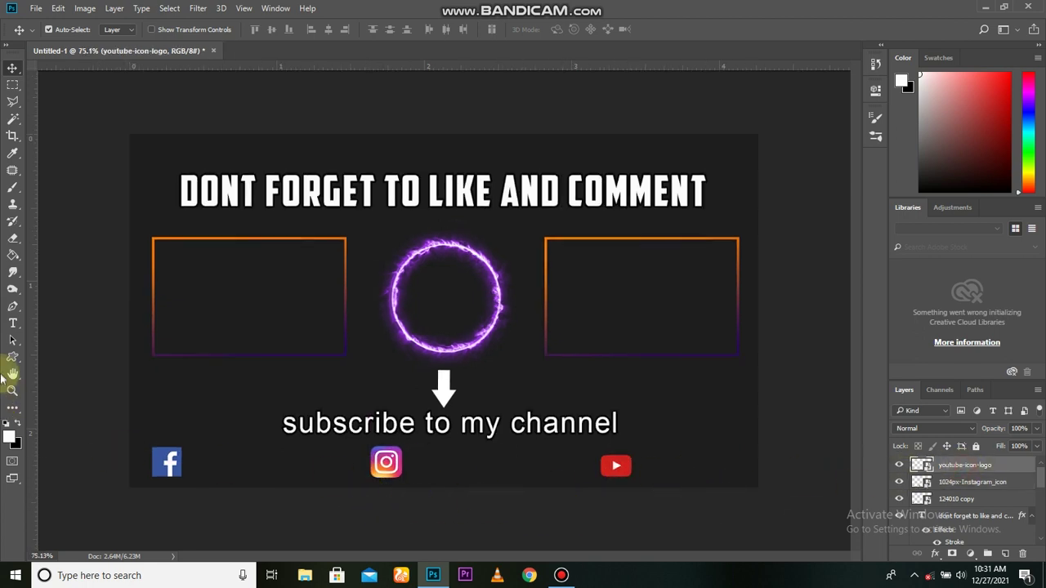
Create a 'Photoshop Tips' caption in Arial beside the Facebook icon
{"action": "left_click", "coordinate": [12, 323]}
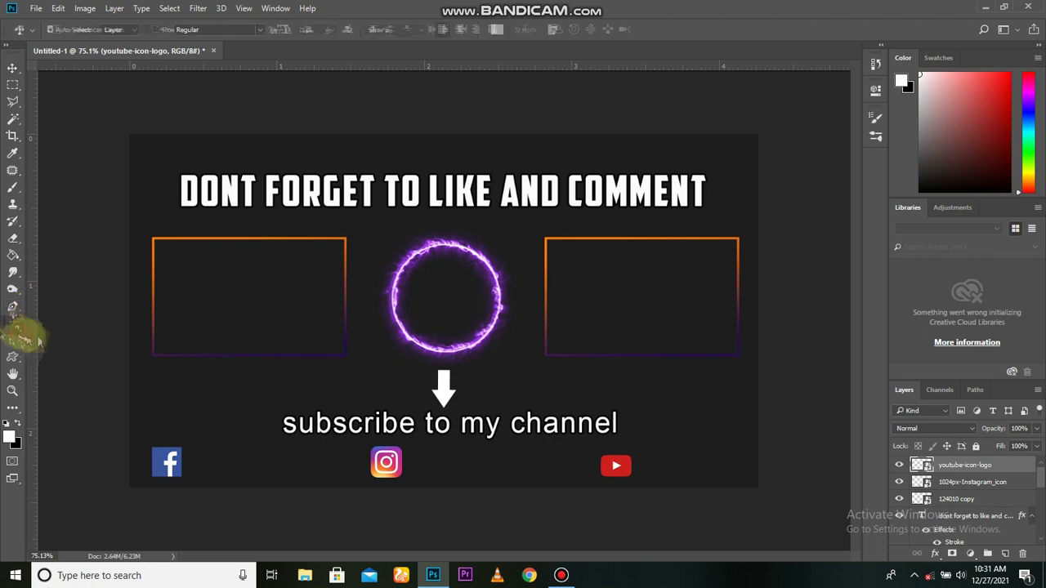
{"action": "left_click", "coordinate": [463, 458]}
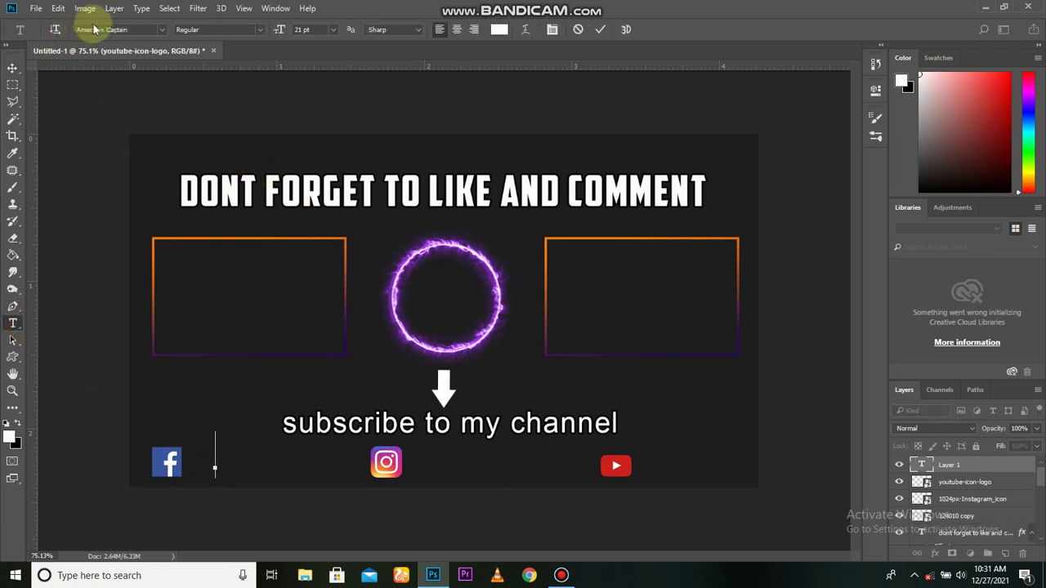
{"action": "left_click", "coordinate": [162, 29]}
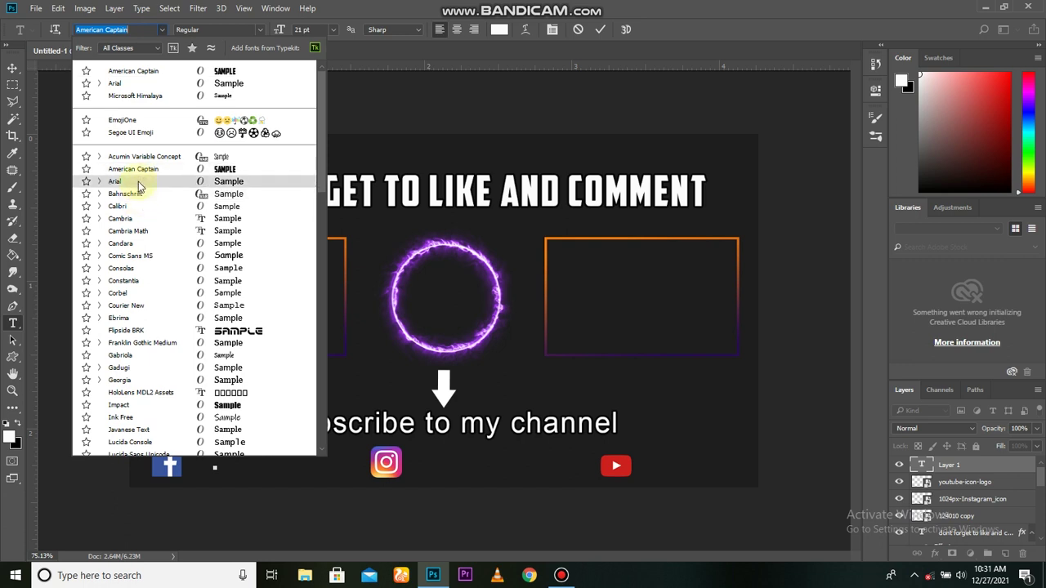
{"action": "left_click", "coordinate": [139, 181]}
{"action": "type", "text": "Photoshop Tips"}
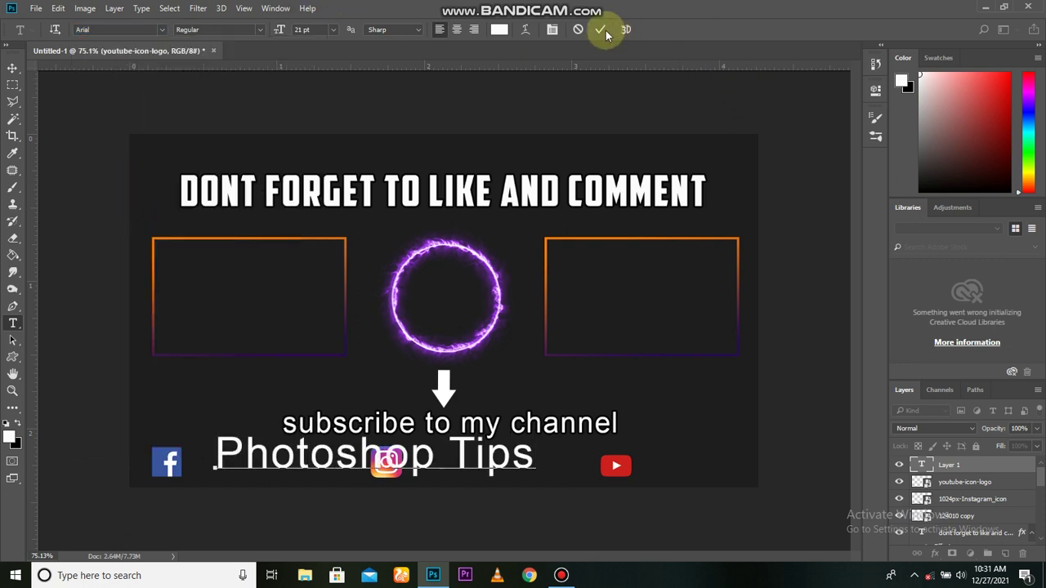
{"action": "left_click", "coordinate": [600, 29]}
Shrink the caption next to the Facebook icon and copy it toward the Instagram icon
{"action": "key", "text": "ctrl+t"}
{"action": "mouse_move", "coordinate": [532, 484]}
{"action": "left_mouse_down"}
{"action": "mouse_move", "coordinate": [444, 462]}
{"action": "mouse_move", "coordinate": [277, 473]}
{"action": "left_mouse_up"}
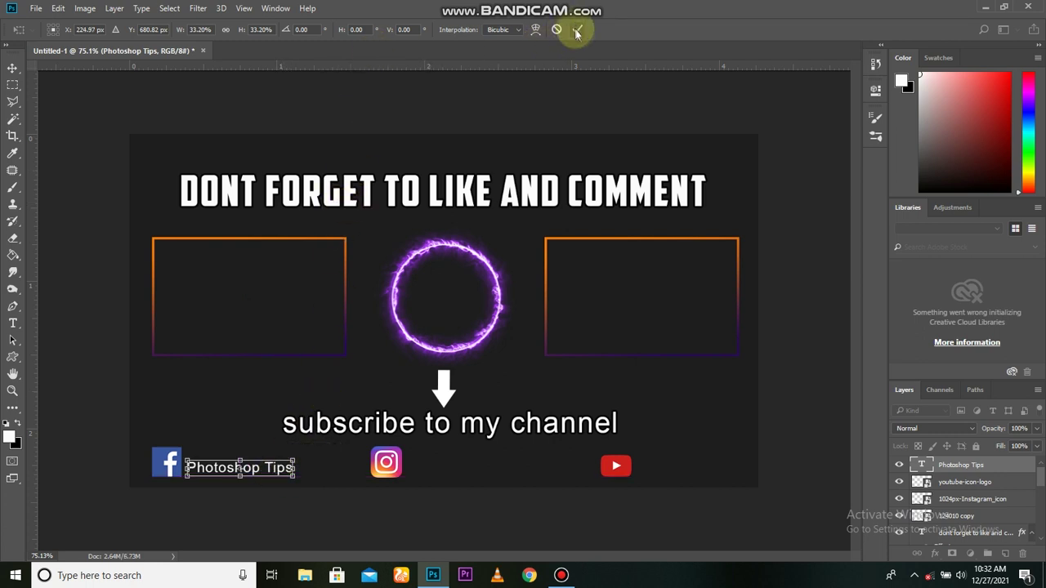
{"action": "left_click_drag", "start_coordinate": [278, 469], "coordinate": [274, 467]}
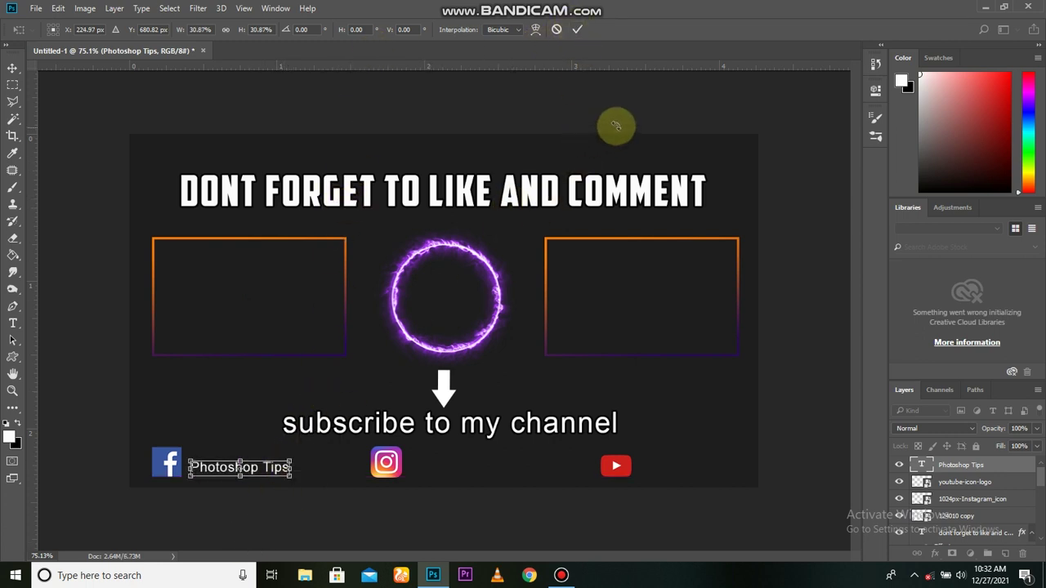
{"action": "left_click", "coordinate": [577, 30]}
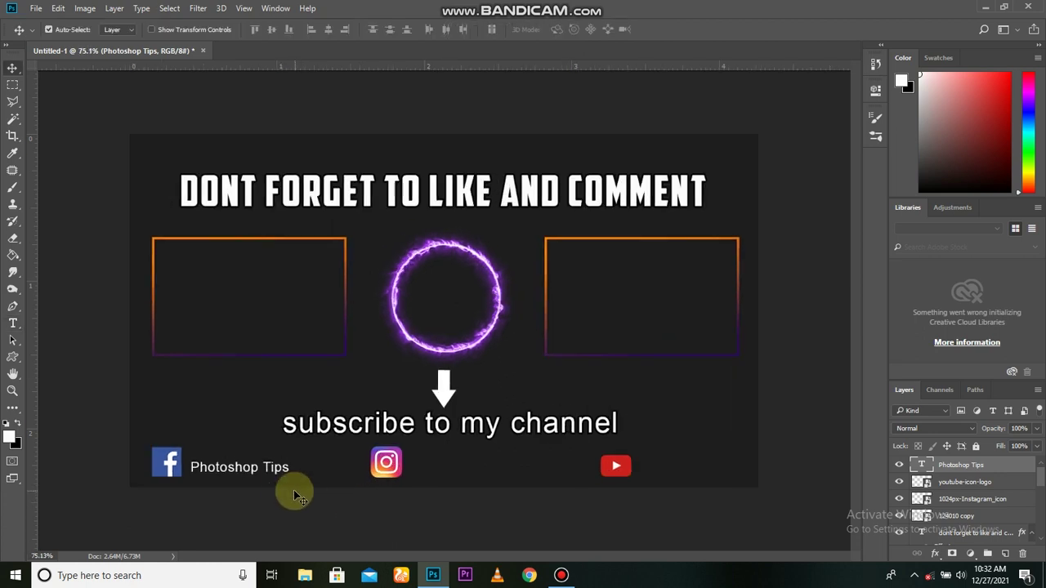
{"action": "left_click_drag", "start_coordinate": [277, 476], "coordinate": [497, 474]}
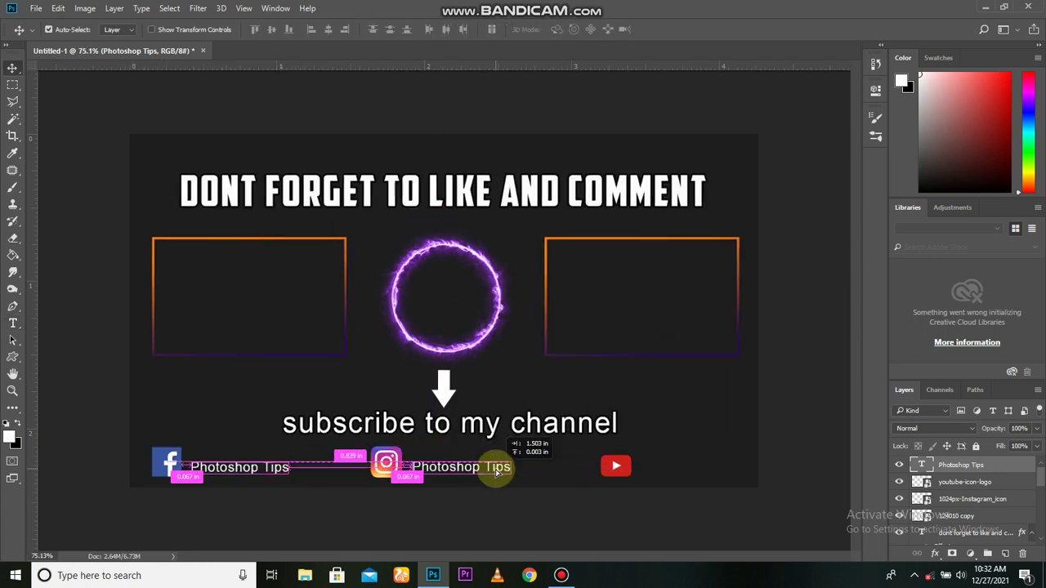
Place another copy of the Photoshop Tips caption beside the YouTube icon
{"action": "left_click_drag", "start_coordinate": [279, 472], "coordinate": [726, 472]}
{"action": "scroll", "coordinate": [510, 474], "scroll_direction": "down", "scroll_amount": 2}
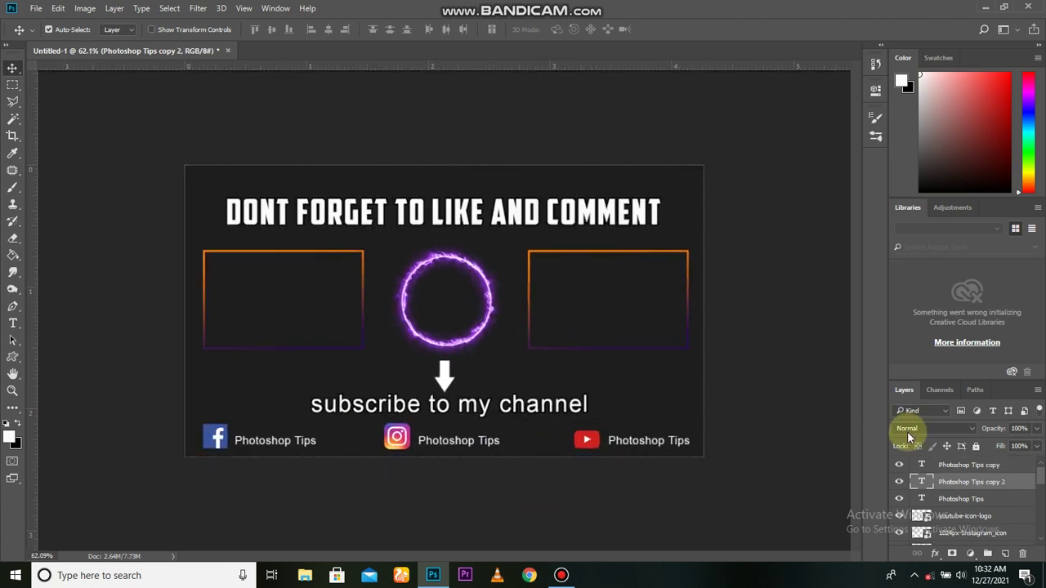
{"action": "left_click", "coordinate": [972, 466], "text": "shift"}
Merge the three captions, then the Facebook, Instagram and YouTube icons, into one layer
{"action": "left_click", "coordinate": [976, 500], "text": "shift"}
{"action": "key", "text": "ctrl+e"}
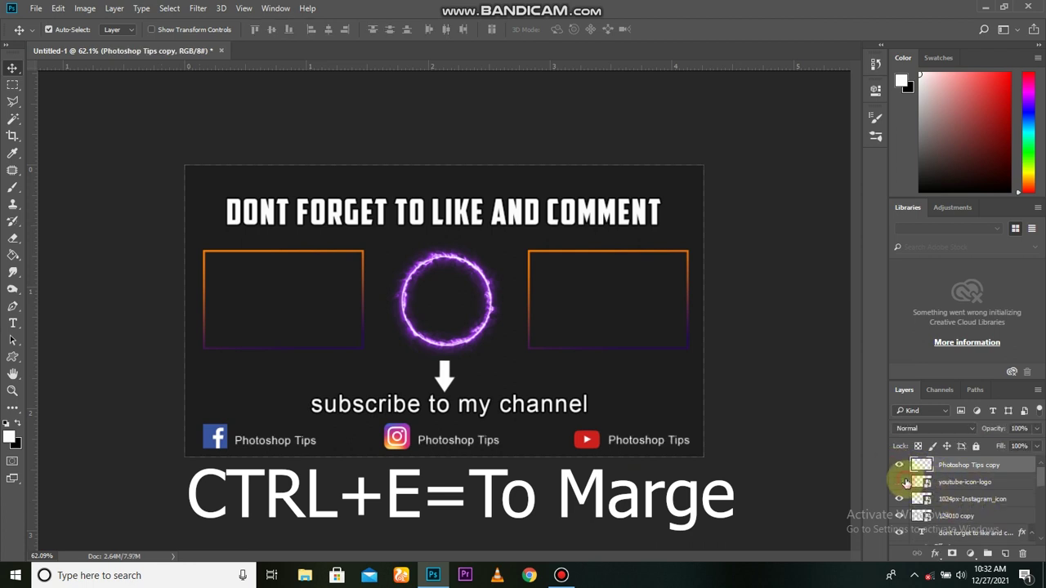
{"action": "left_click", "coordinate": [901, 482]}
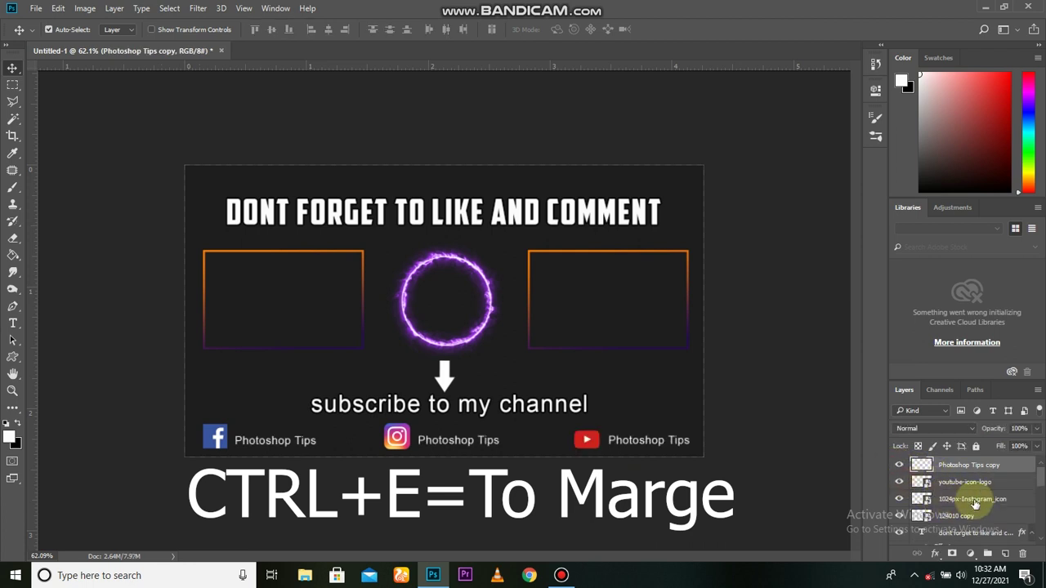
{"action": "left_click", "coordinate": [902, 518]}
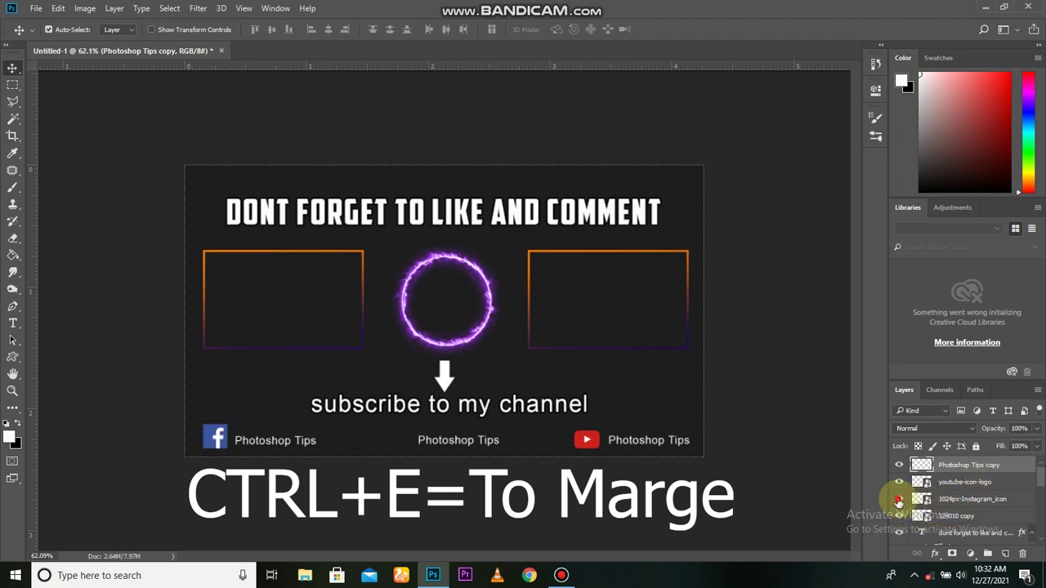
{"action": "left_click", "coordinate": [899, 500]}
{"action": "left_click", "coordinate": [950, 515], "text": "shift"}
{"action": "key", "text": "ctrl+e"}
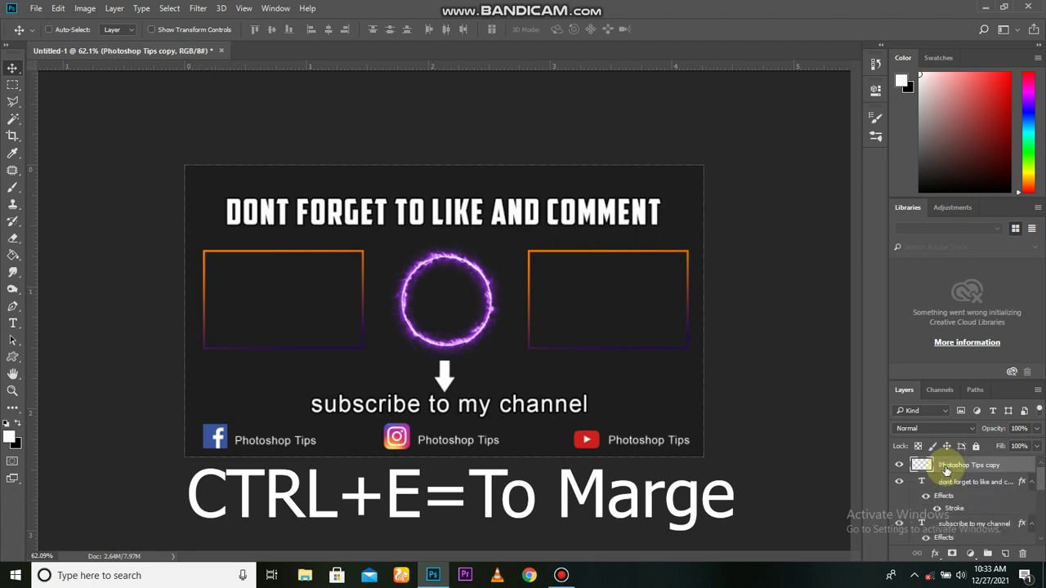
{"action": "left_click", "coordinate": [946, 467]}
Rename the merged icons-and-captions layer to 'social media'
{"action": "scroll", "coordinate": [485, 497], "scroll_direction": "up", "scroll_amount": 2}
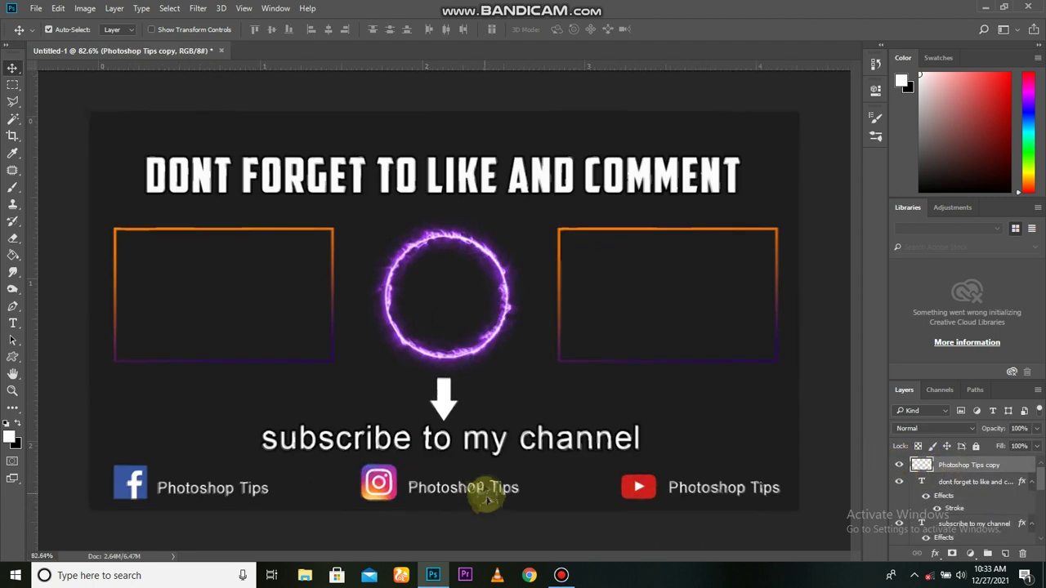
{"action": "scroll", "coordinate": [485, 497], "scroll_direction": "up", "scroll_amount": 1}
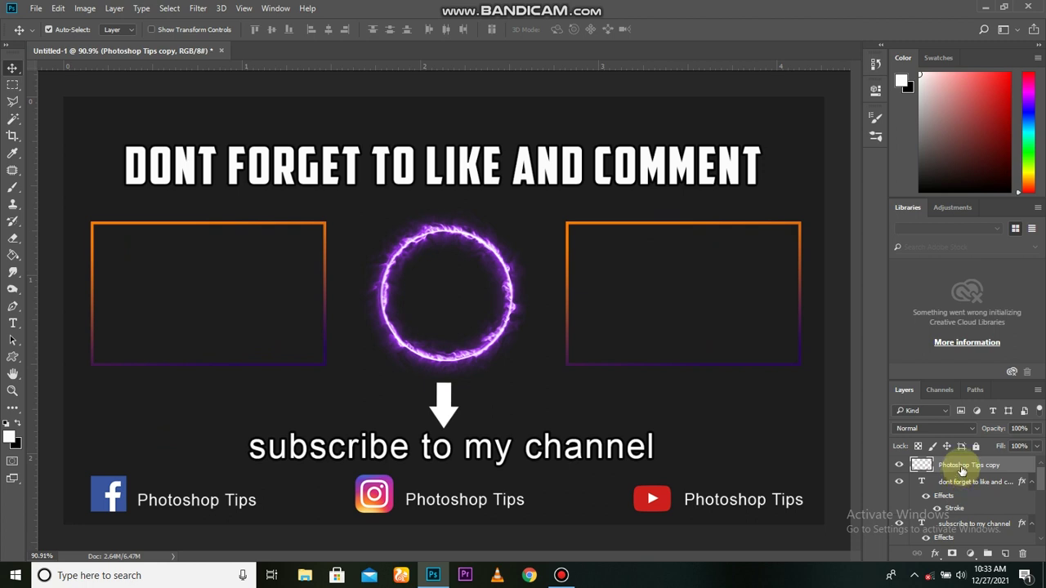
{"action": "left_click", "coordinate": [323, 241]}
{"action": "type", "text": "ia"}
{"action": "key", "text": "Return"}
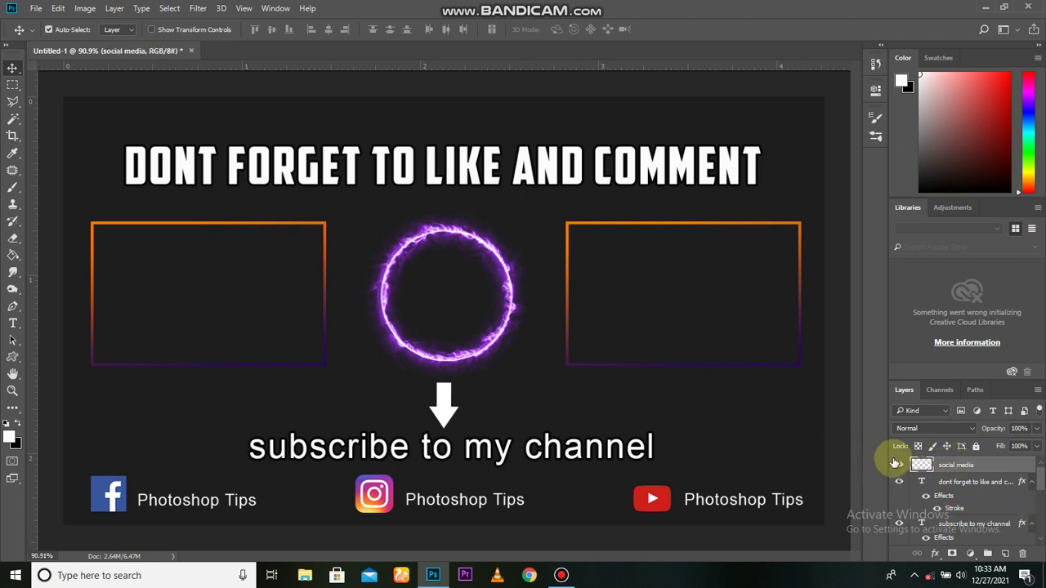
Embed the round woman portrait and scale it to fill the fire circle ring
{"action": "left_click", "coordinate": [900, 481]}
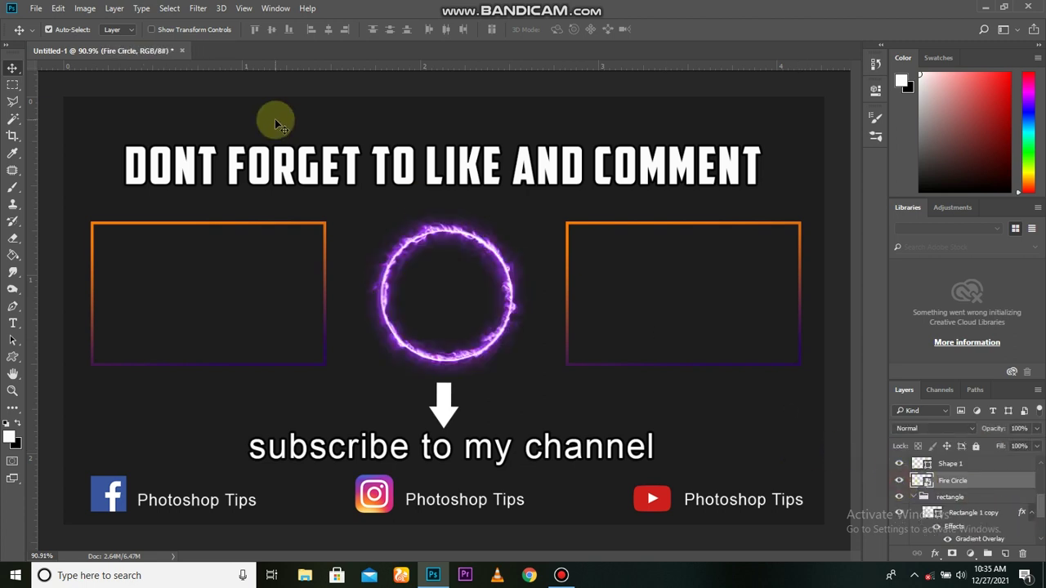
{"action": "left_click", "coordinate": [36, 9]}
{"action": "left_click", "coordinate": [118, 238]}
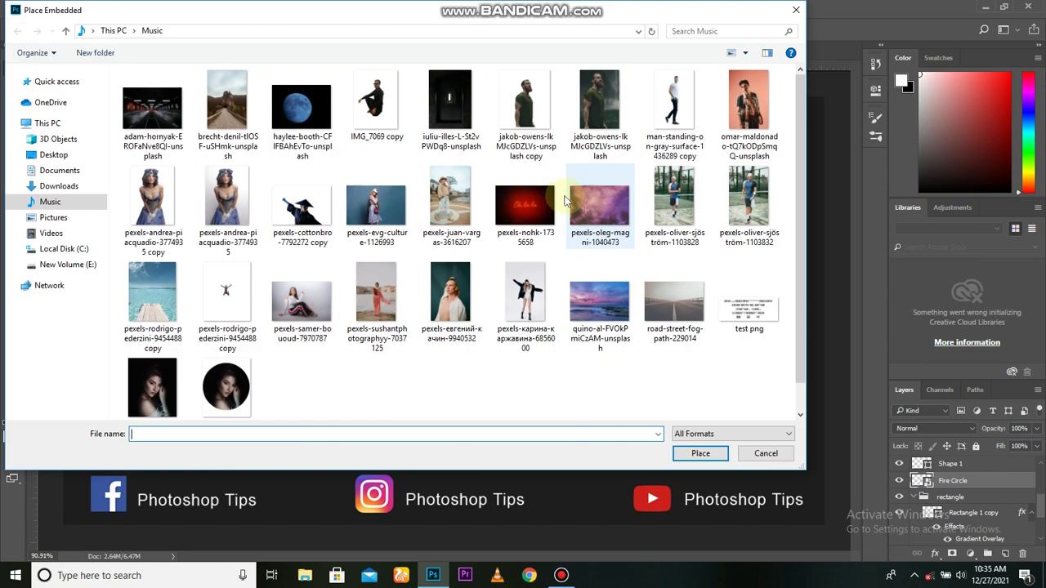
{"action": "left_click", "coordinate": [253, 383]}
{"action": "double_click", "coordinate": [254, 382]}
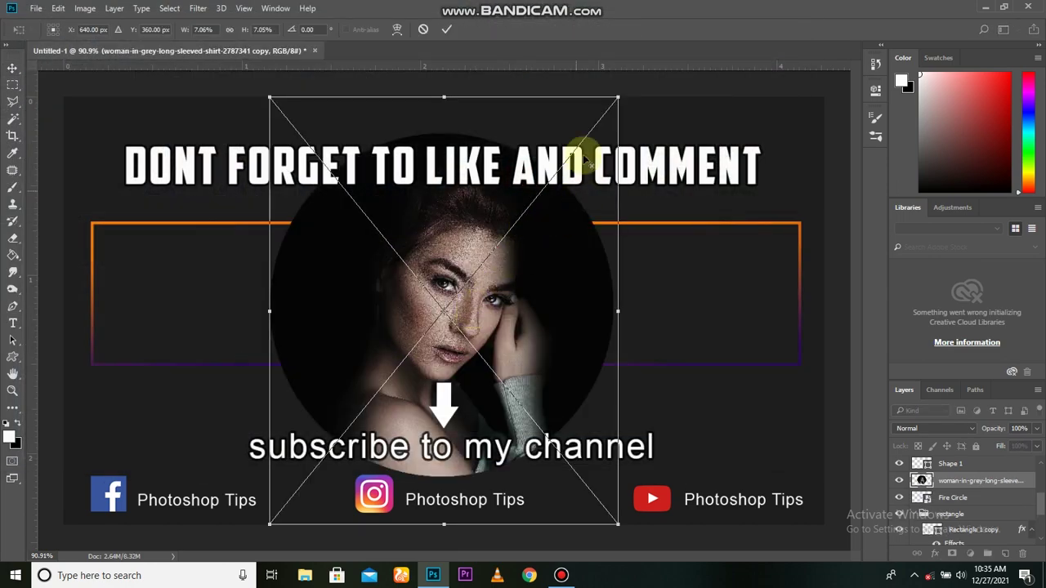
{"action": "left_click_drag", "start_coordinate": [617, 99], "coordinate": [528, 252]}
{"action": "left_click_drag", "start_coordinate": [484, 314], "coordinate": [487, 300]}
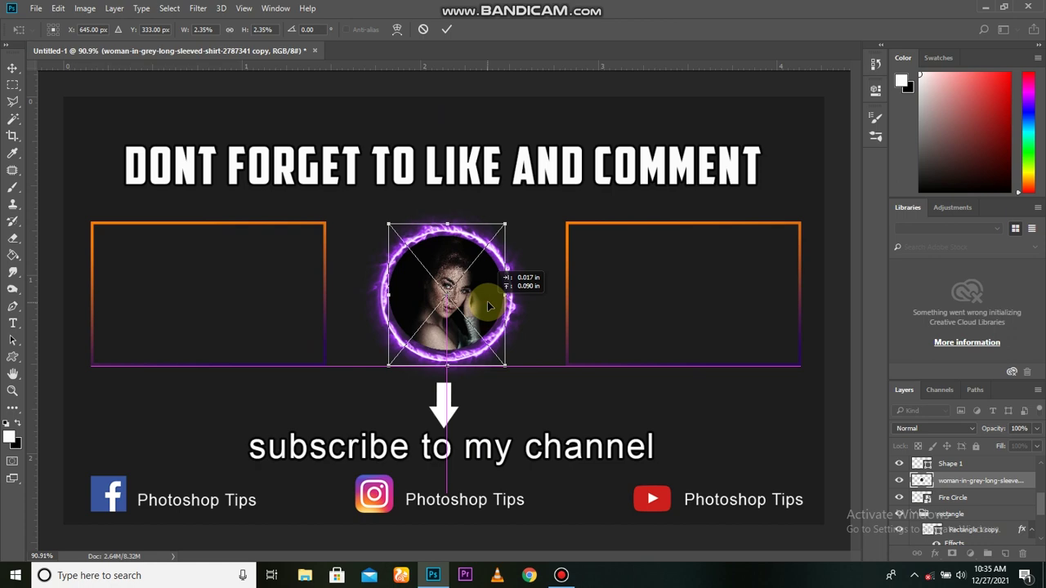
{"action": "scroll", "coordinate": [488, 299], "scroll_direction": "up", "scroll_amount": 3}
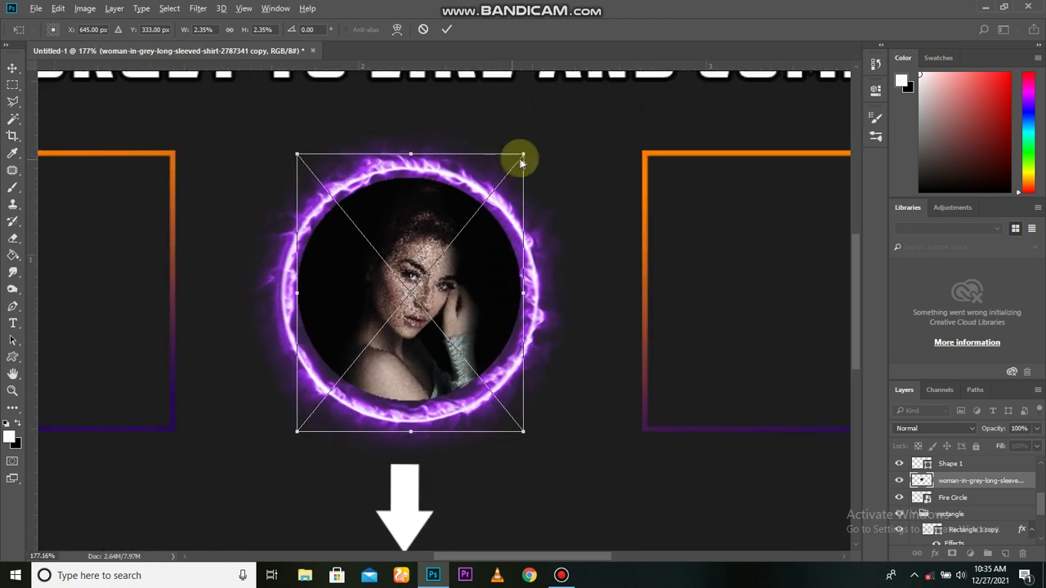
{"action": "left_click_drag", "start_coordinate": [523, 155], "coordinate": [457, 101]}
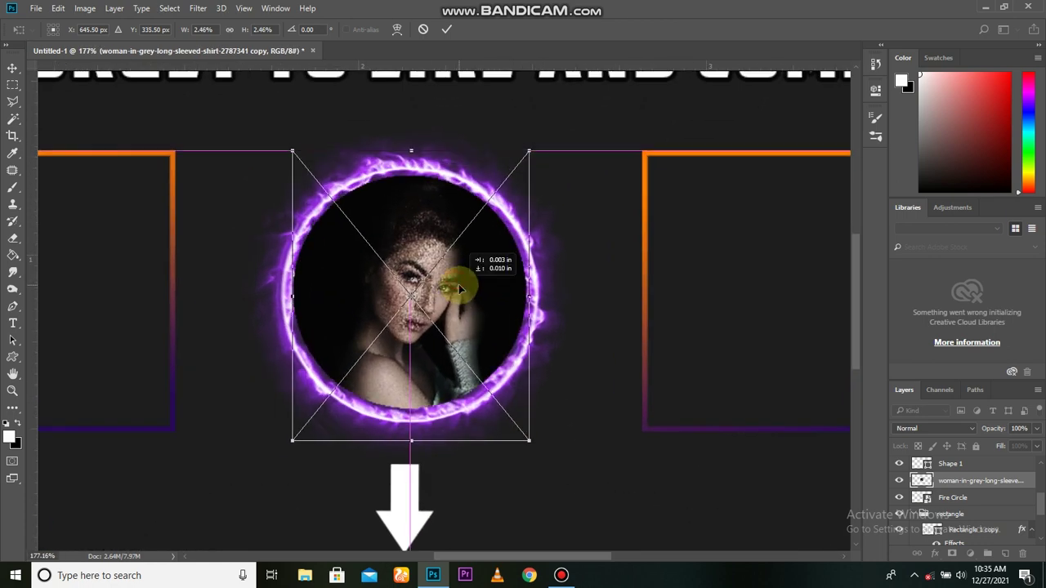
{"action": "left_click", "coordinate": [445, 31]}
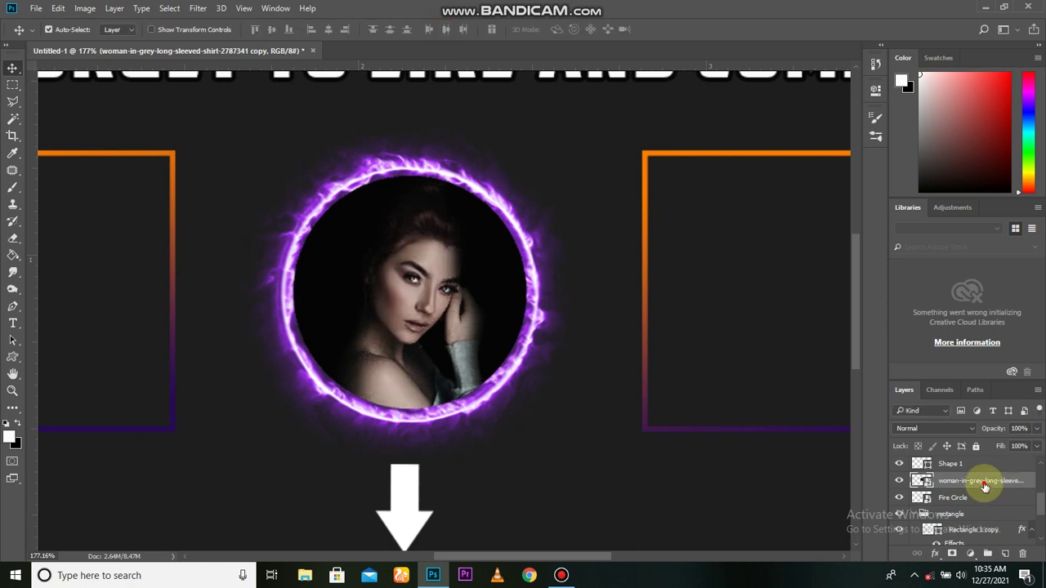
Move the portrait layer below Fire Circle, centre it in the ring, and name it 'logo'
{"action": "left_click_drag", "start_coordinate": [1007, 481], "coordinate": [960, 504]}
{"action": "left_click", "coordinate": [470, 335]}
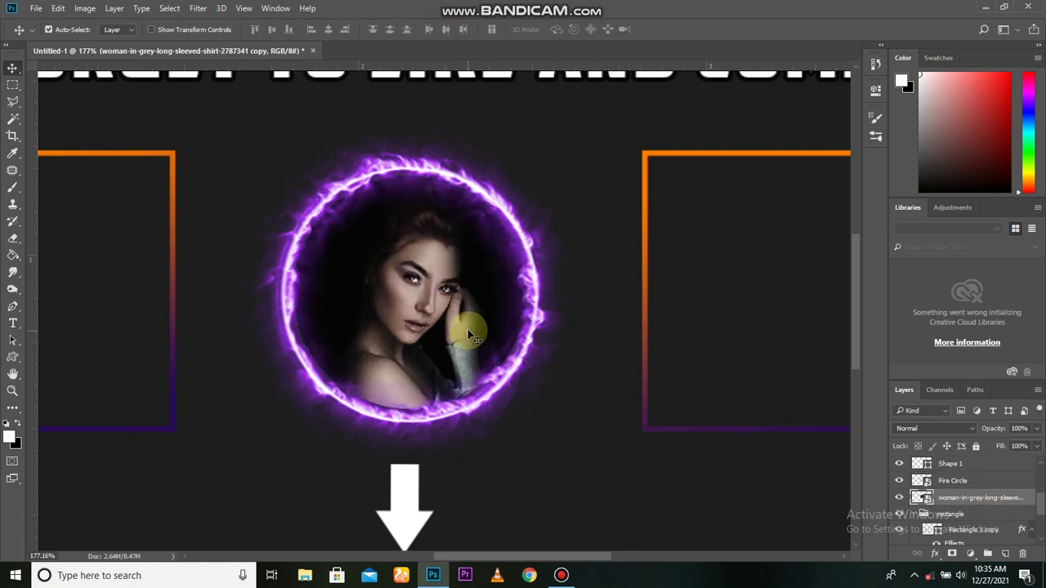
{"action": "left_click_drag", "start_coordinate": [470, 335], "coordinate": [467, 331]}
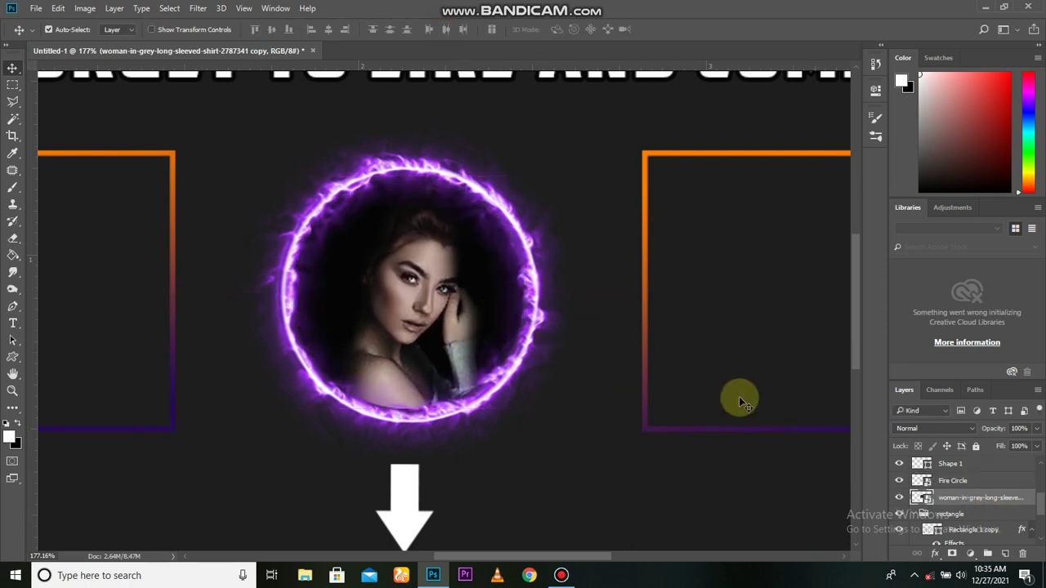
{"action": "scroll", "coordinate": [515, 384], "scroll_direction": "down", "scroll_amount": 5}
{"action": "left_click", "coordinate": [899, 498]}
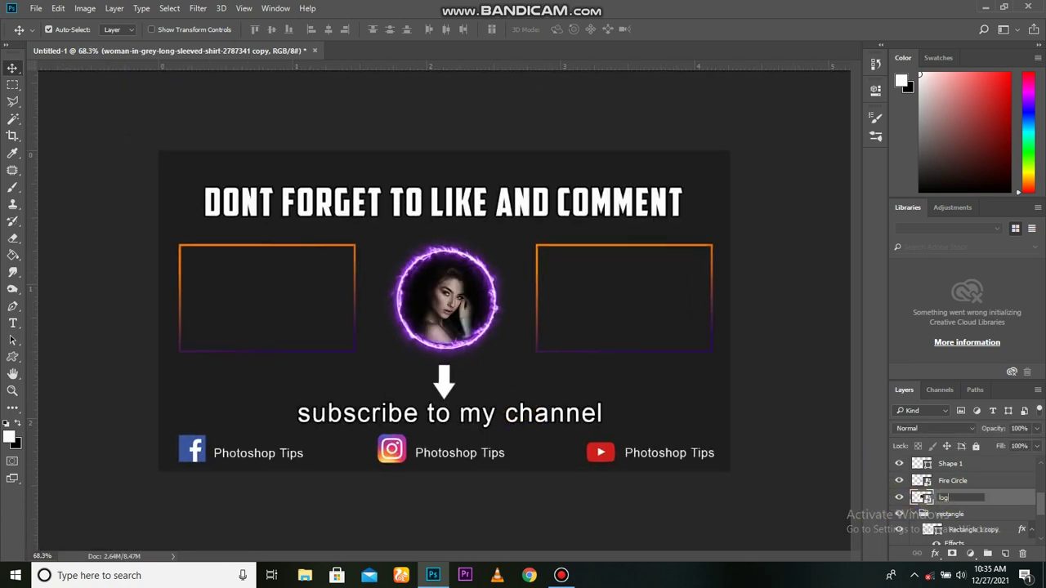
{"action": "key", "text": "Return"}
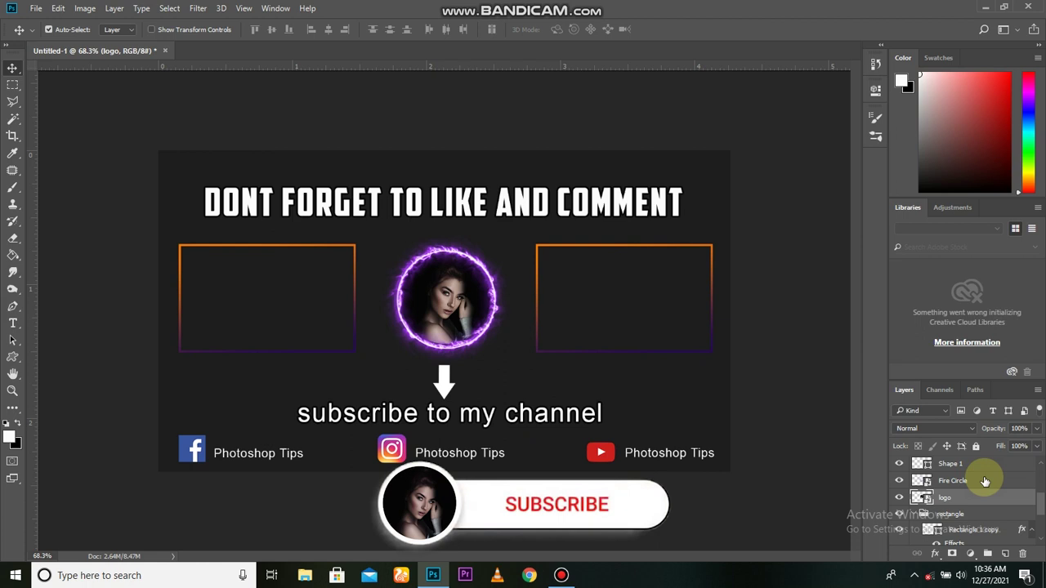
{"action": "left_click", "coordinate": [985, 481]}
{"action": "scroll", "coordinate": [984, 474], "scroll_direction": "up", "scroll_amount": 3}
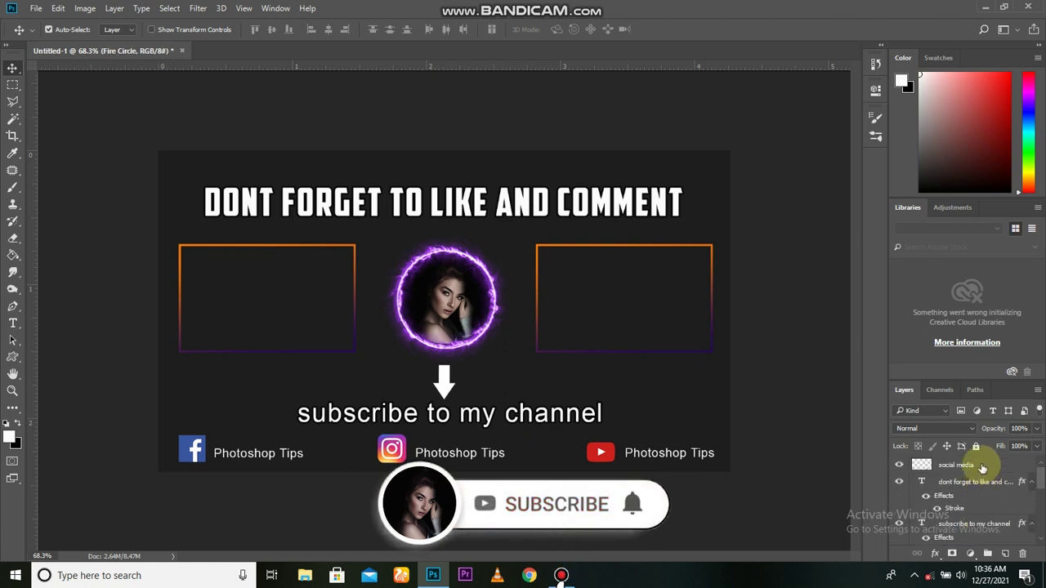
{"action": "left_click", "coordinate": [983, 467]}
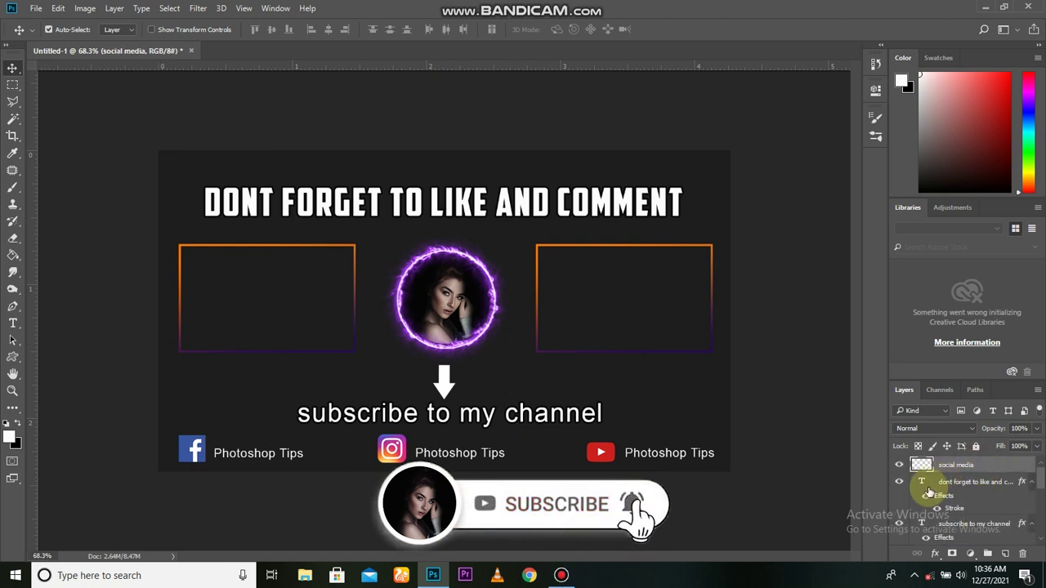
{"action": "scroll", "coordinate": [930, 493], "scroll_direction": "down", "scroll_amount": 5}
{"action": "left_click", "coordinate": [971, 542]}
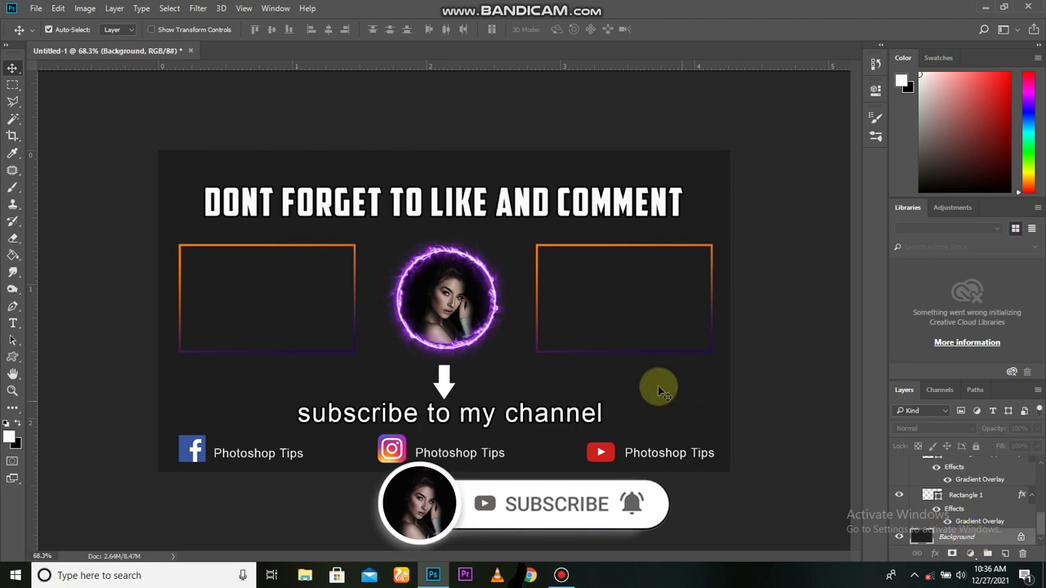
Embed the Cartoon Flame image from Pictures as the backdrop at 46% opacity
{"action": "left_click", "coordinate": [36, 8]}
{"action": "left_click", "coordinate": [82, 238]}
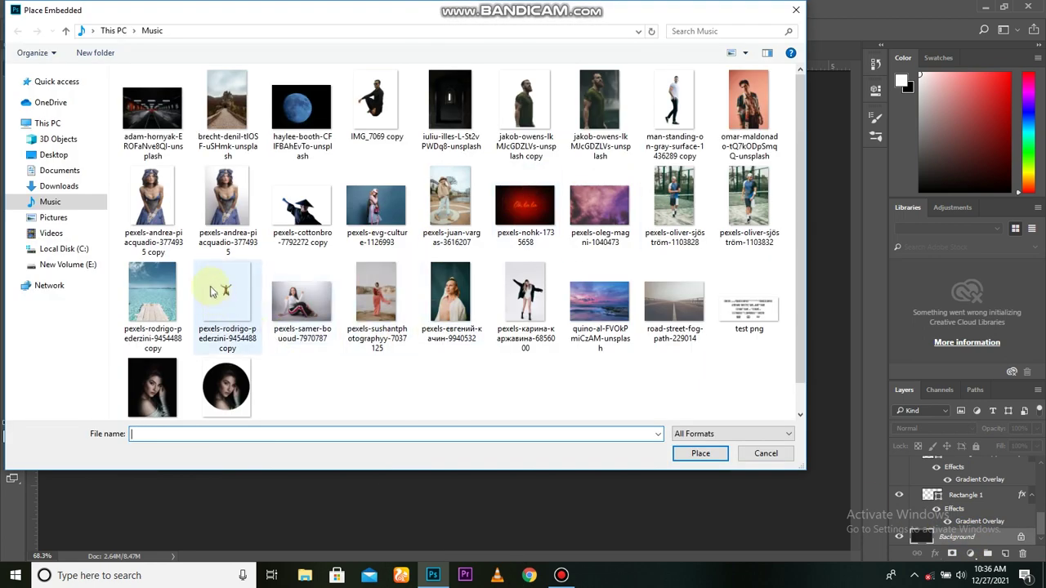
{"action": "left_click", "coordinate": [53, 217]}
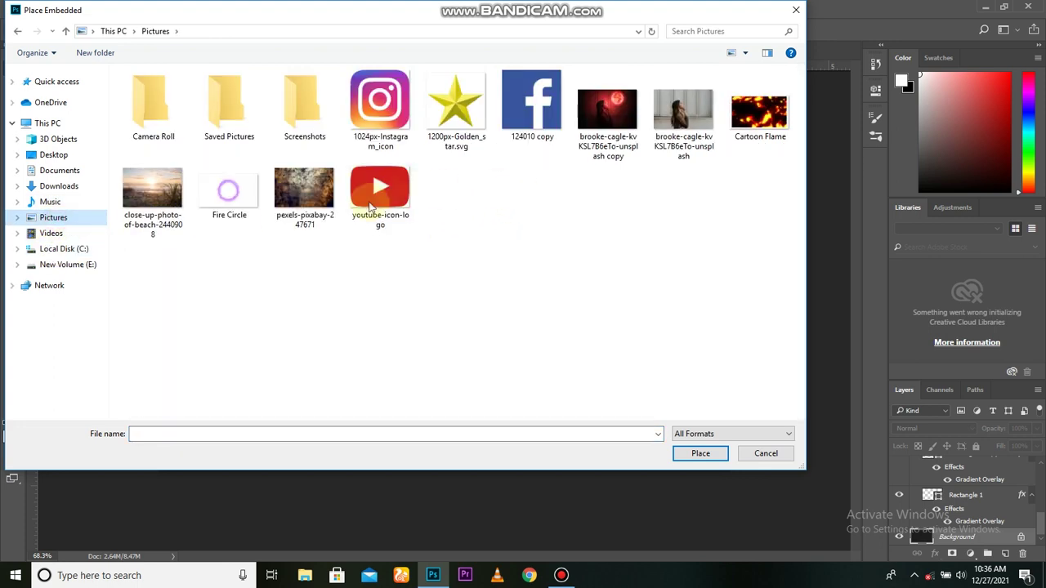
{"action": "double_click", "coordinate": [751, 139]}
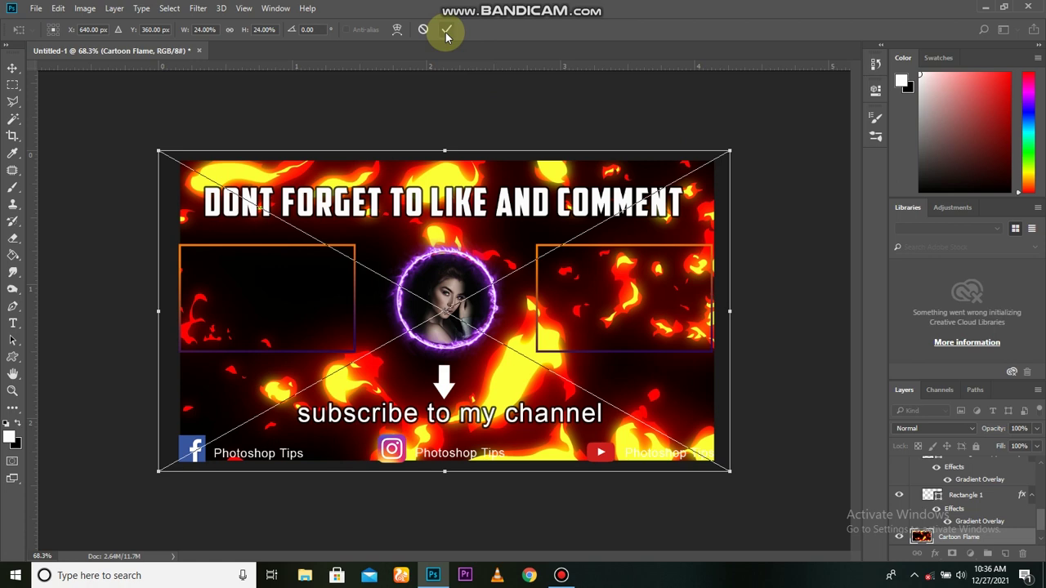
{"action": "left_click", "coordinate": [446, 29]}
{"action": "left_click_drag", "start_coordinate": [1003, 433], "coordinate": [957, 436]}
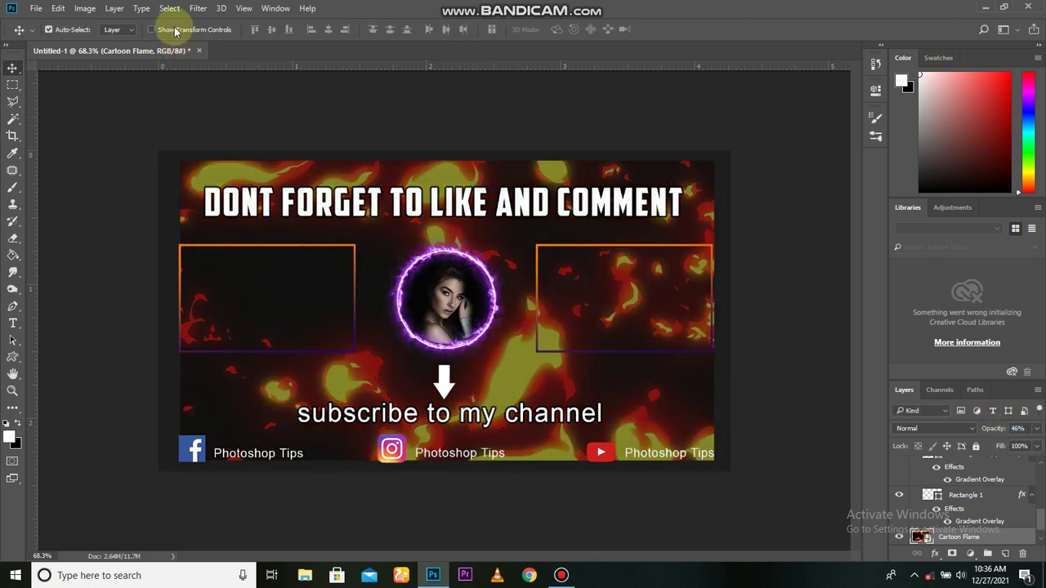
{"action": "left_click", "coordinate": [200, 9]}
{"action": "mouse_move", "coordinate": [206, 153]}
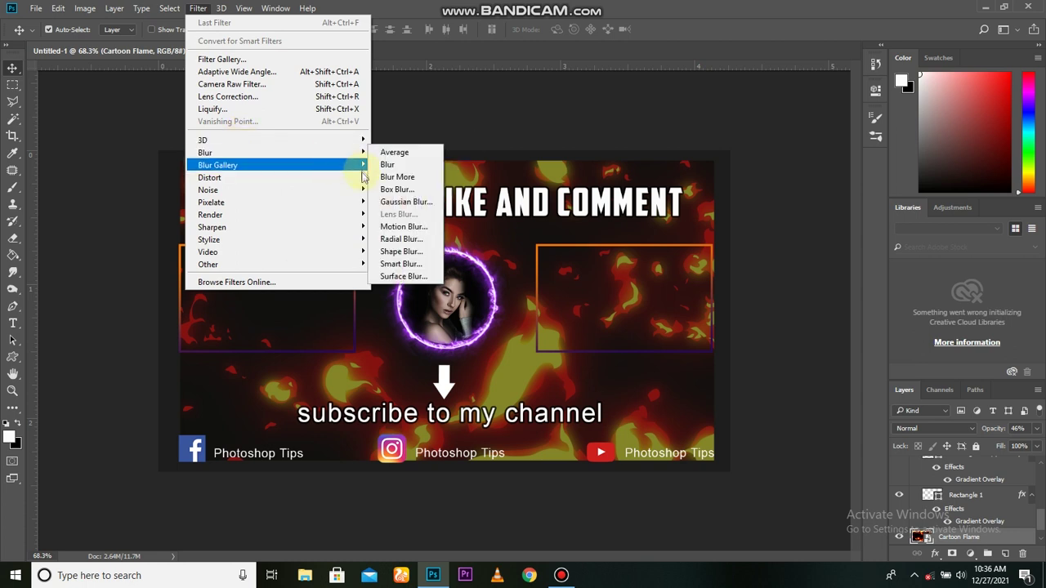
Soften the flame backdrop with a Gaussian Blur of about 7 px radius
{"action": "left_click", "coordinate": [392, 202]}
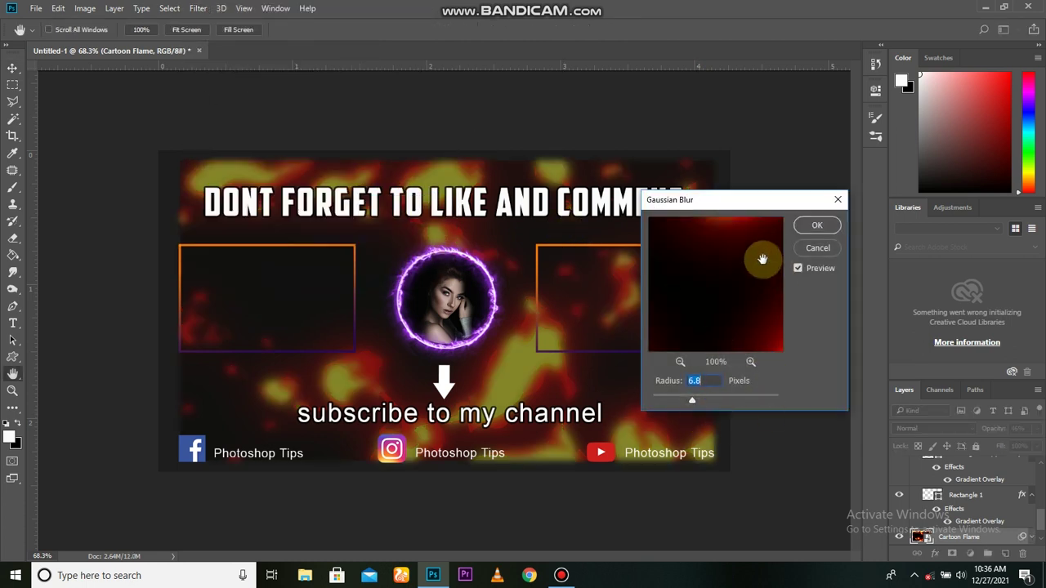
{"action": "left_click", "coordinate": [691, 400]}
{"action": "left_click", "coordinate": [805, 228]}
{"action": "key", "text": "ctrl+plus"}
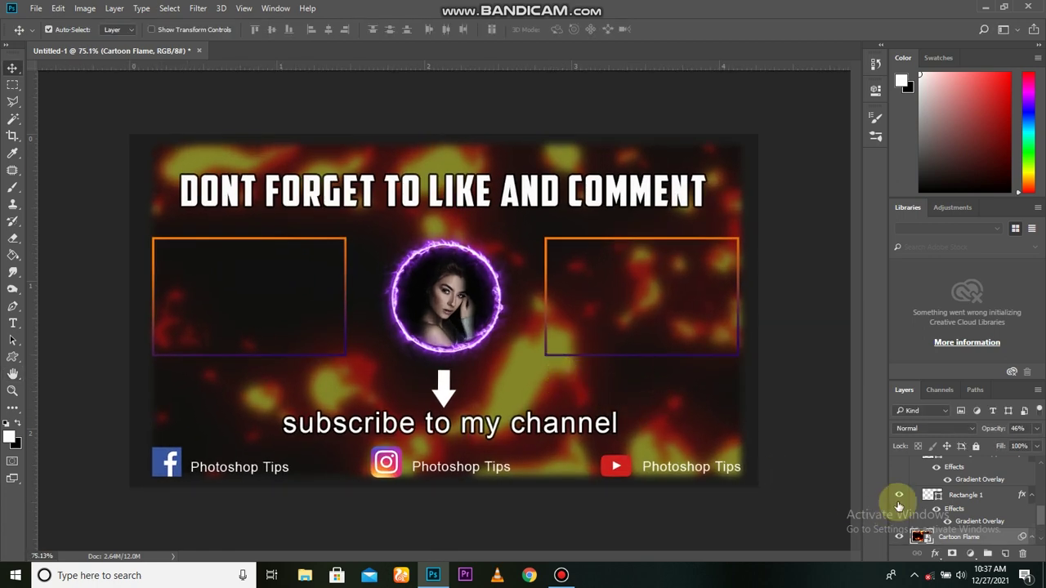
Add a Brightness/Contrast adjustment layer (brightness -89, contrast 31) over the flame backdrop and compare it on and off
{"action": "key", "text": "ctrl+minus"}
{"action": "left_click", "coordinate": [971, 553]}
{"action": "left_click", "coordinate": [948, 319]}
{"action": "left_click_drag", "start_coordinate": [763, 159], "coordinate": [722, 159]}
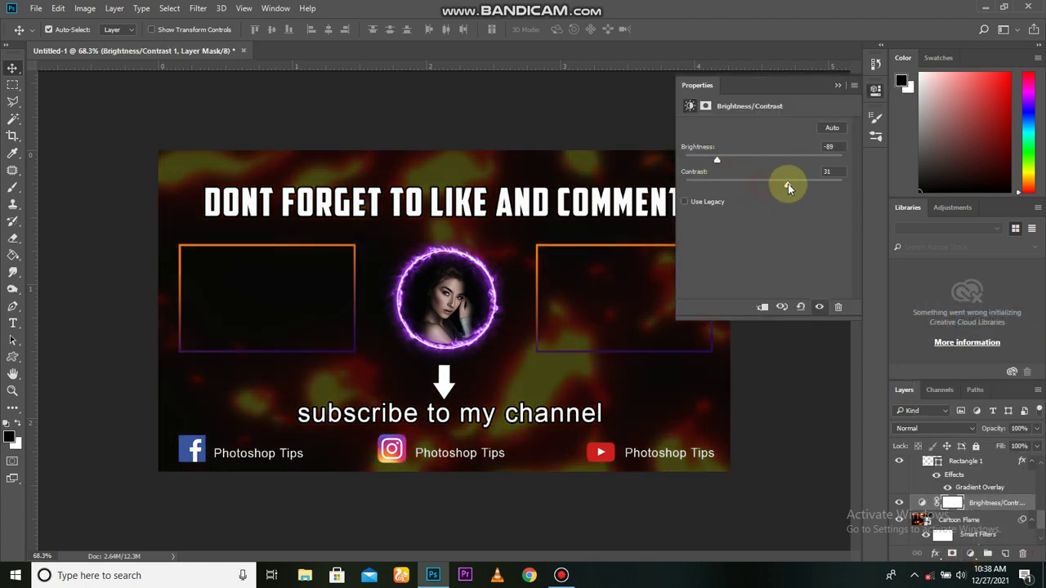
{"action": "left_click", "coordinate": [840, 87]}
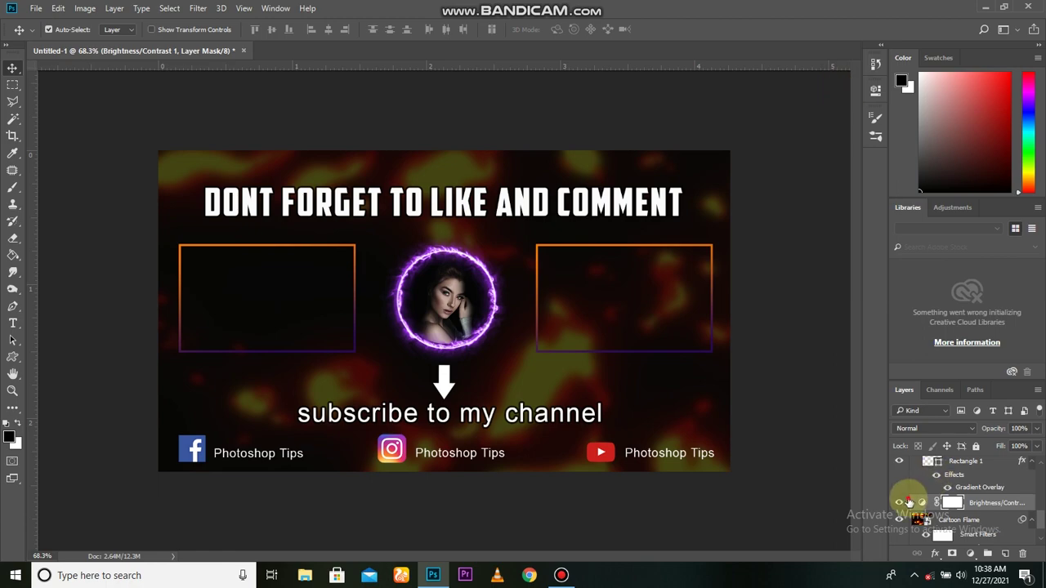
{"action": "left_click", "coordinate": [899, 503]}
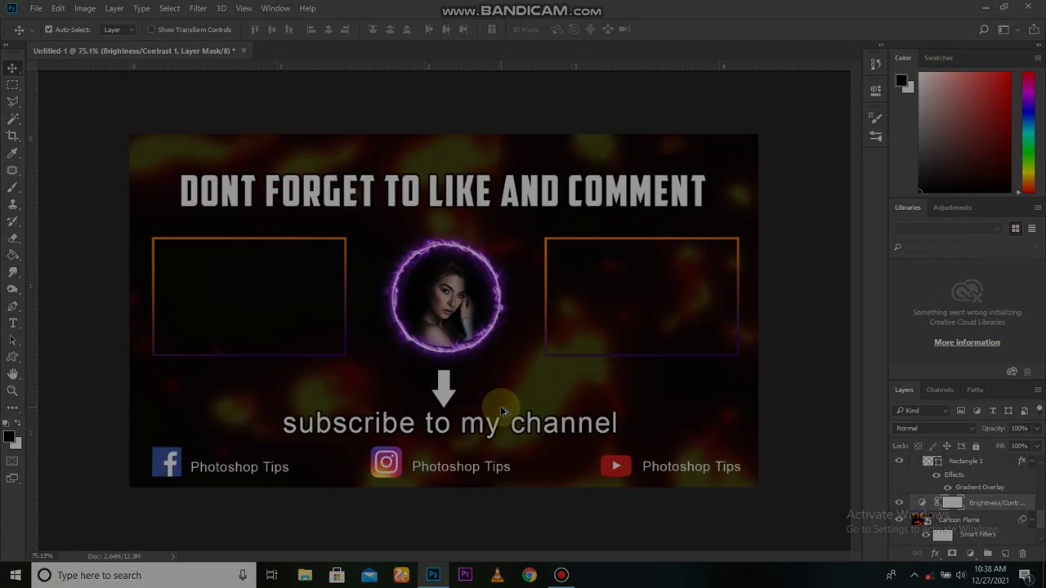